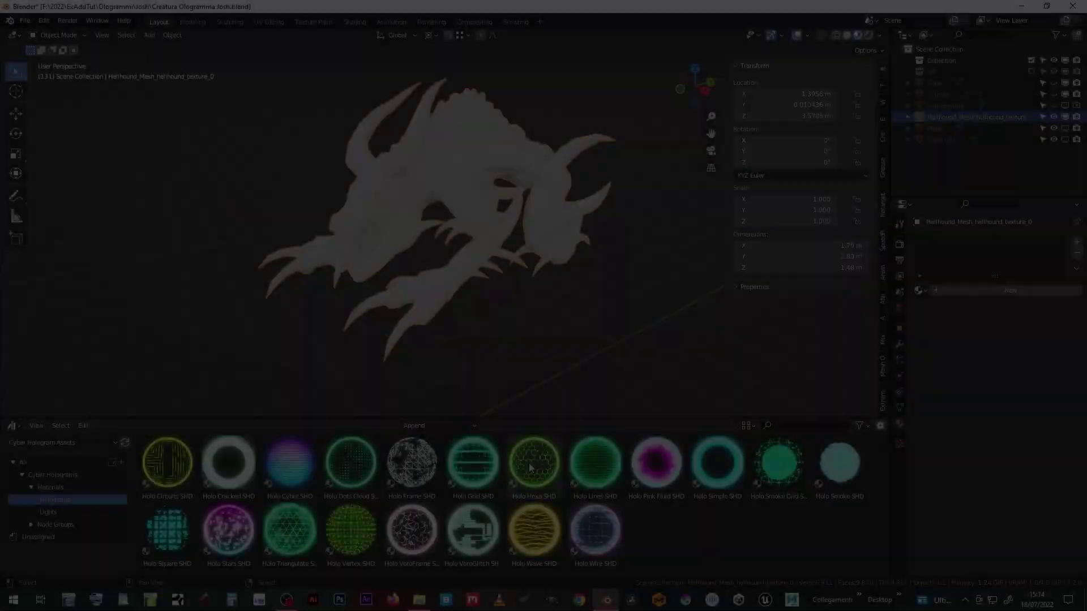
drag(534, 463, 440, 156)
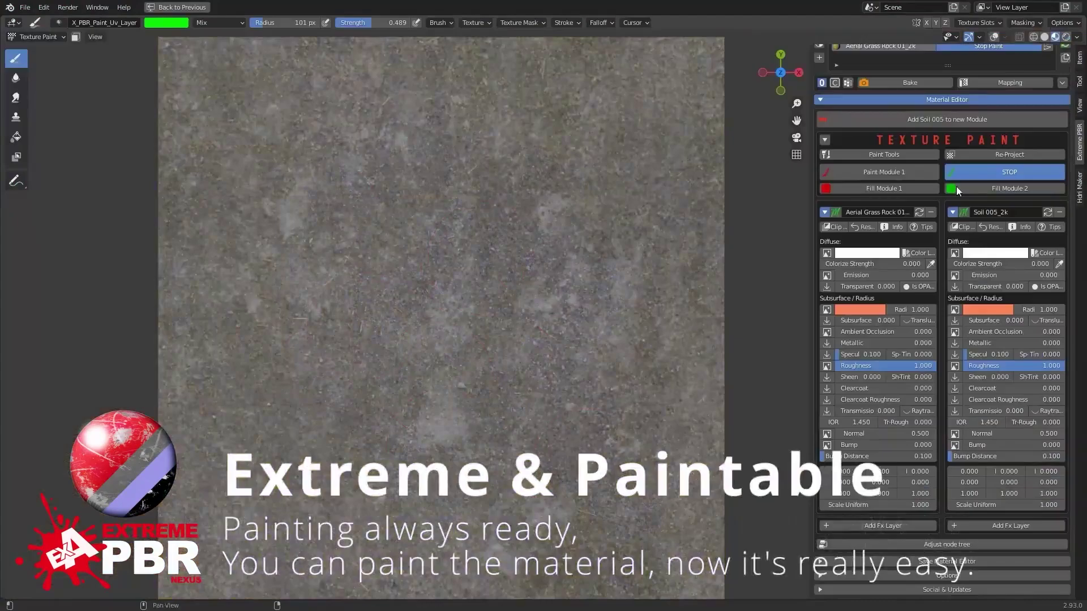
mouse_move(493, 202)
mouse_down()
mouse_move(340, 328)
mouse_move(498, 442)
mouse_up()
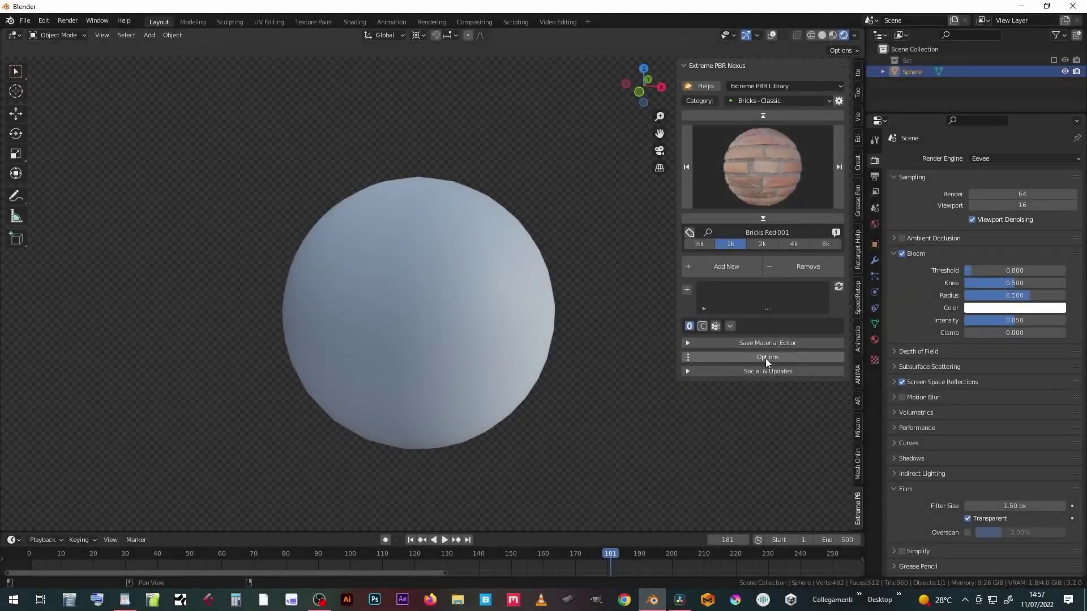
Open the Extreme PBR add-on preferences, enlarge the preferences window and show the Library Management settings
click(765, 359)
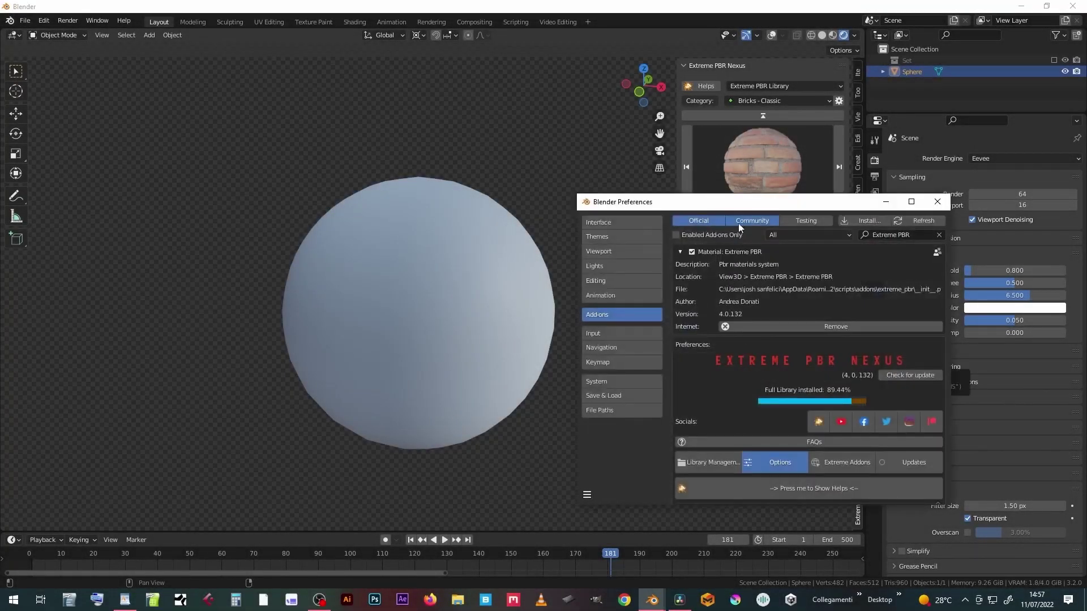
drag(738, 202, 273, 99)
drag(490, 263, 727, 264)
drag(506, 403, 497, 507)
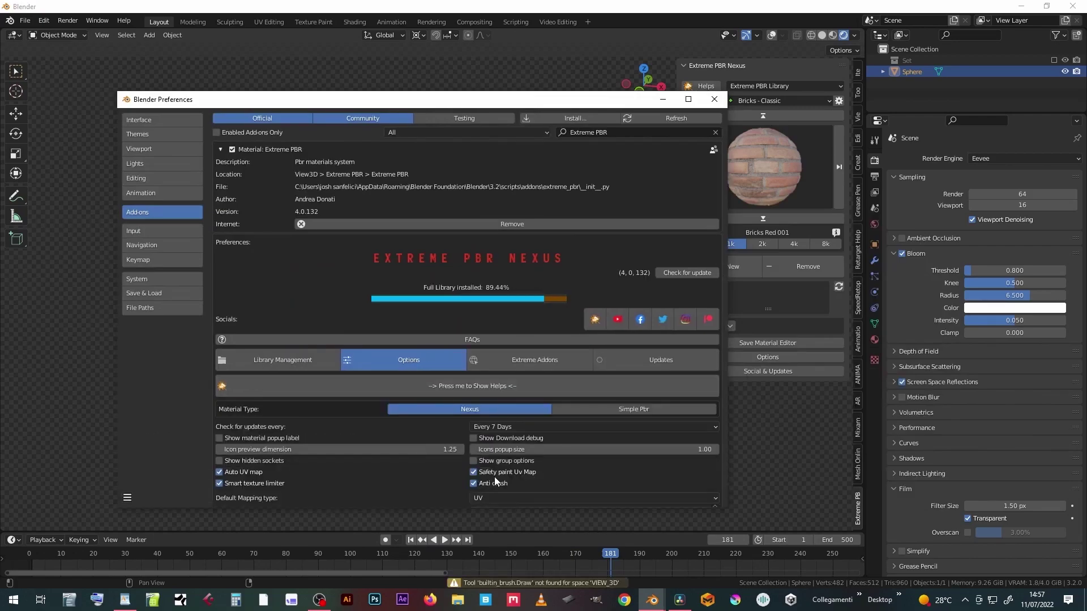
click(292, 363)
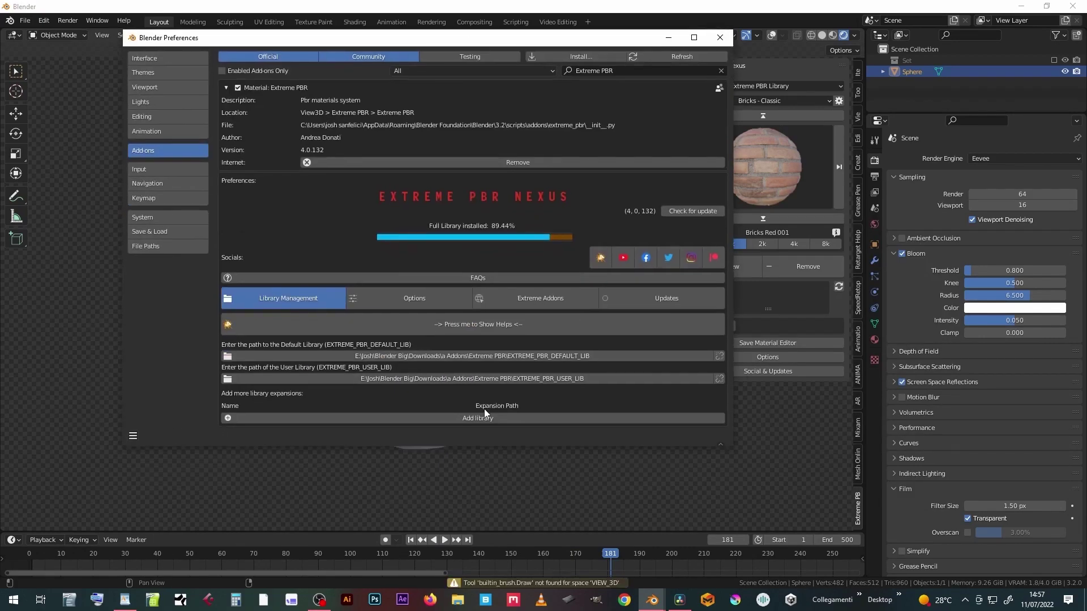
Add a library expansion named Holograms that points to the Cyber Holograms Expansion folder in F:\2022\ExAddTut\Ologrammi
click(484, 418)
click(394, 419)
scroll(212, 366, down, 4)
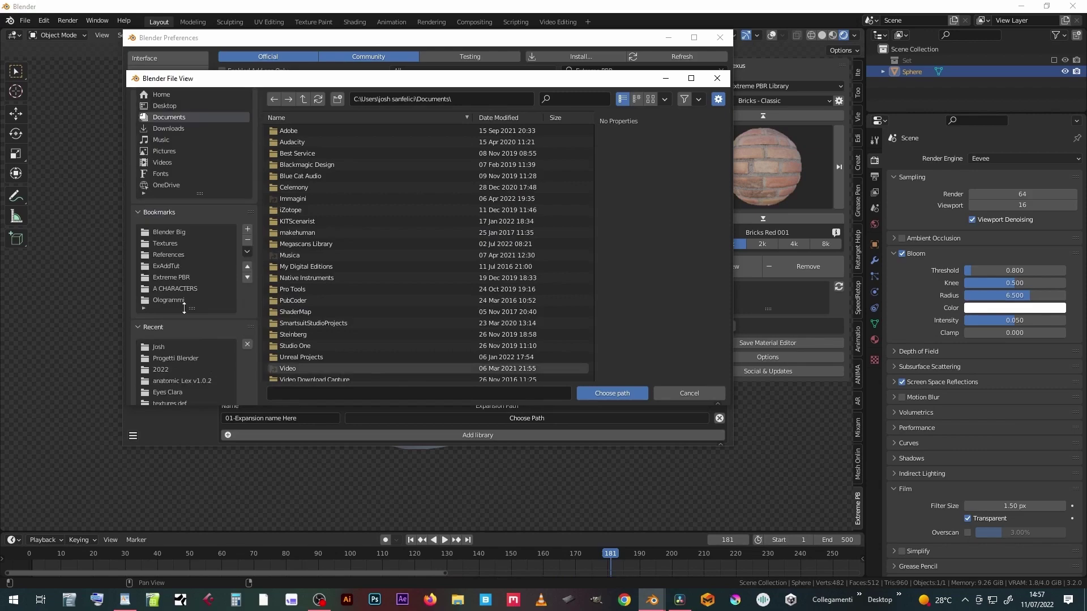
click(180, 301)
click(347, 157)
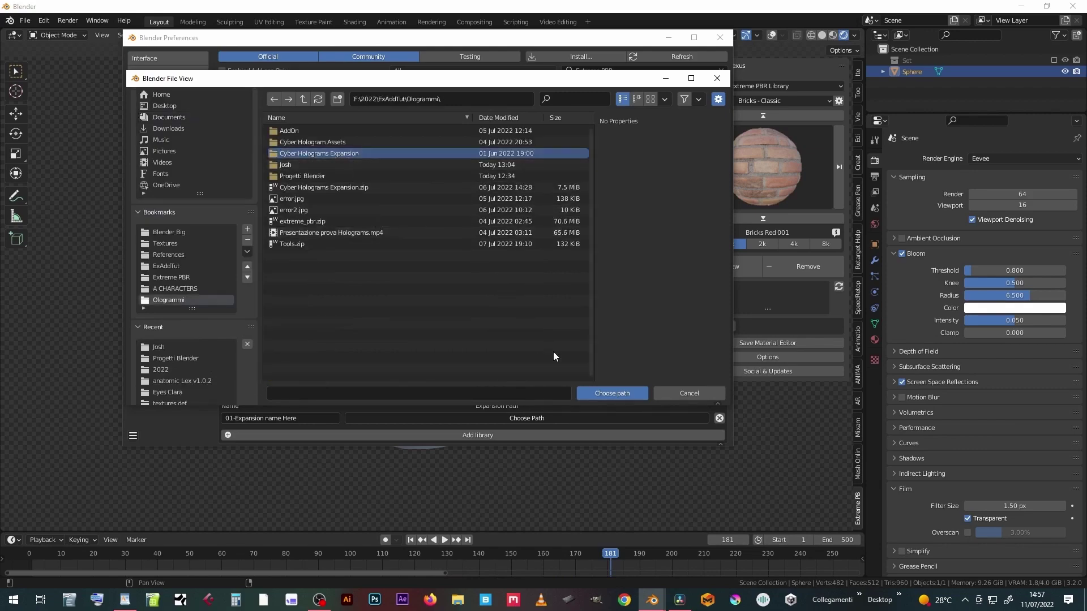
click(608, 394)
click(608, 394)
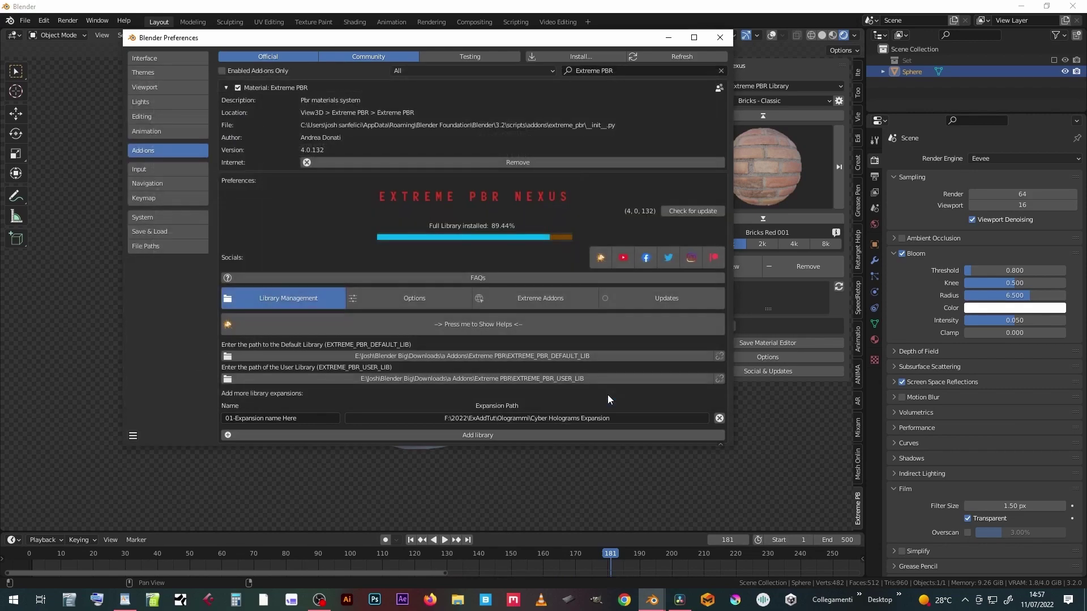
text(Holograms)
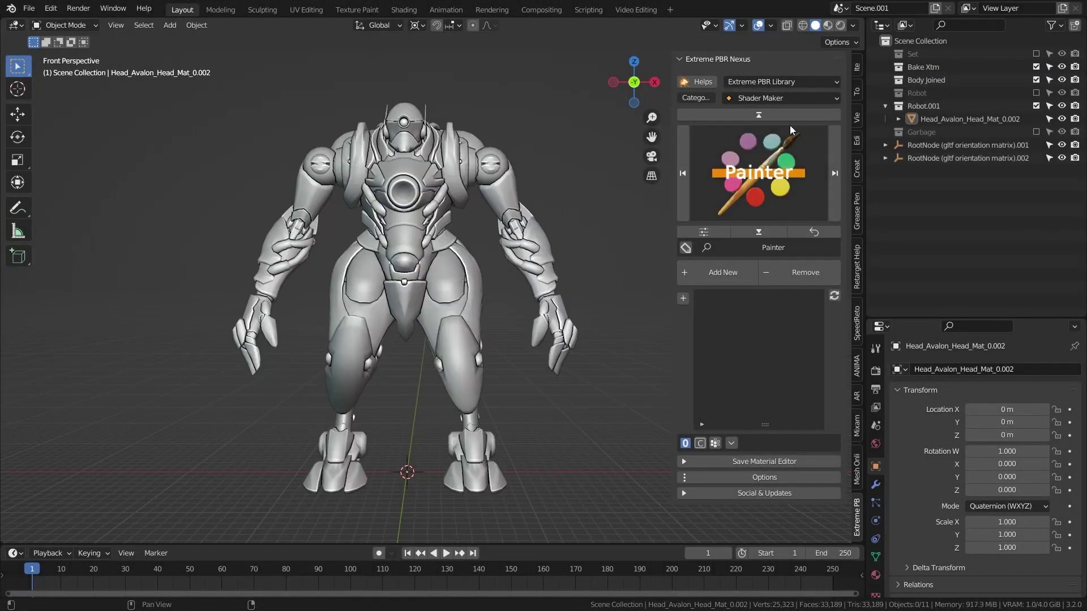
Switch the Extreme PBR material source to the Holograms library and its Holograms category
click(799, 84)
click(772, 125)
click(782, 98)
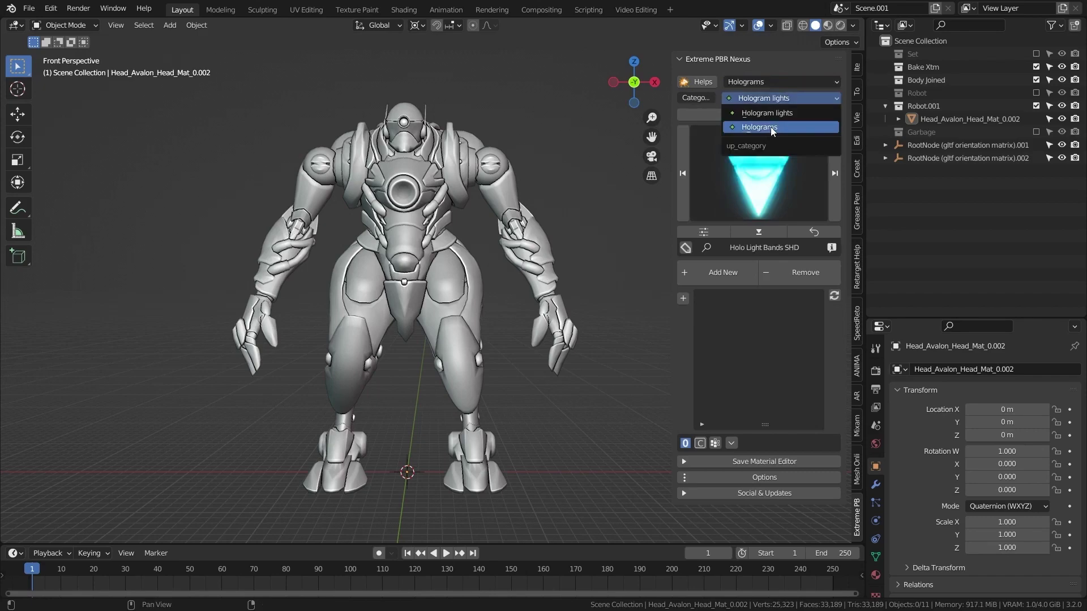
click(758, 120)
Choose the yellow Holo Circuits SHD material from the previews and add it to the robot
click(749, 178)
click(748, 175)
click(772, 190)
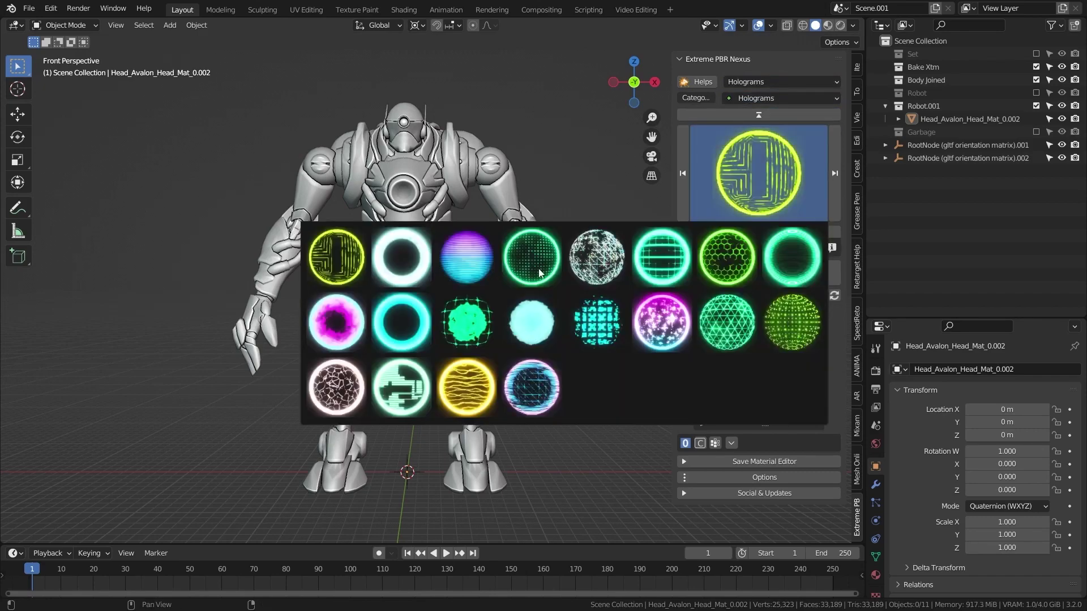
click(337, 257)
click(733, 280)
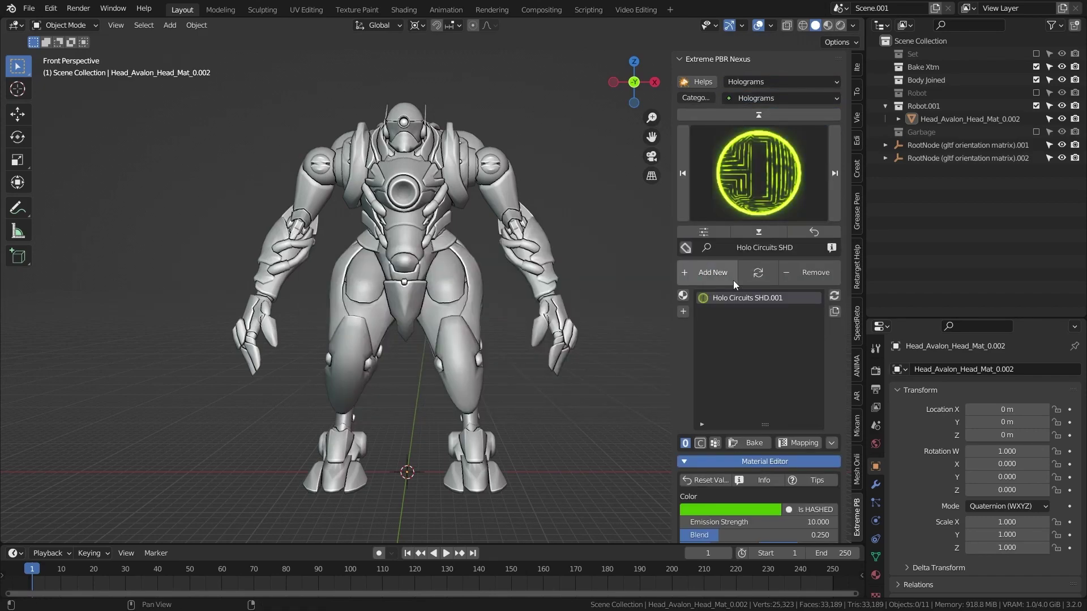
Show the robot in rendered viewport shading and make the render film background transparent
click(840, 25)
click(875, 371)
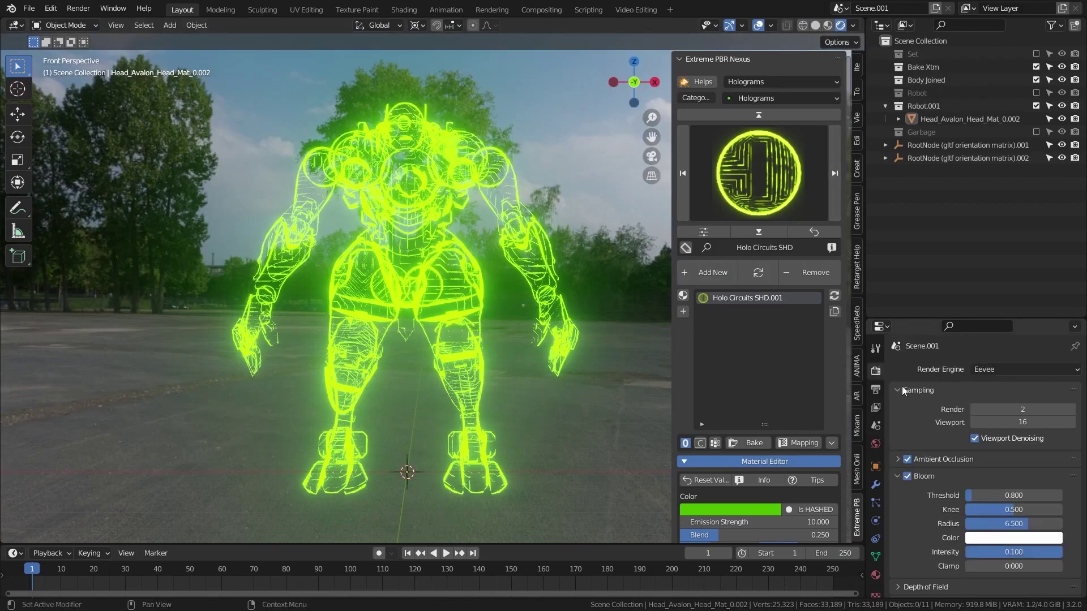
scroll(940, 557, down, 5)
click(970, 556)
middle_drag(513, 397, 526, 369)
Widen the material settings area and change the hologram color to cyan with H 0.583, S 1.000 and V 0.503
drag(674, 247, 626, 247)
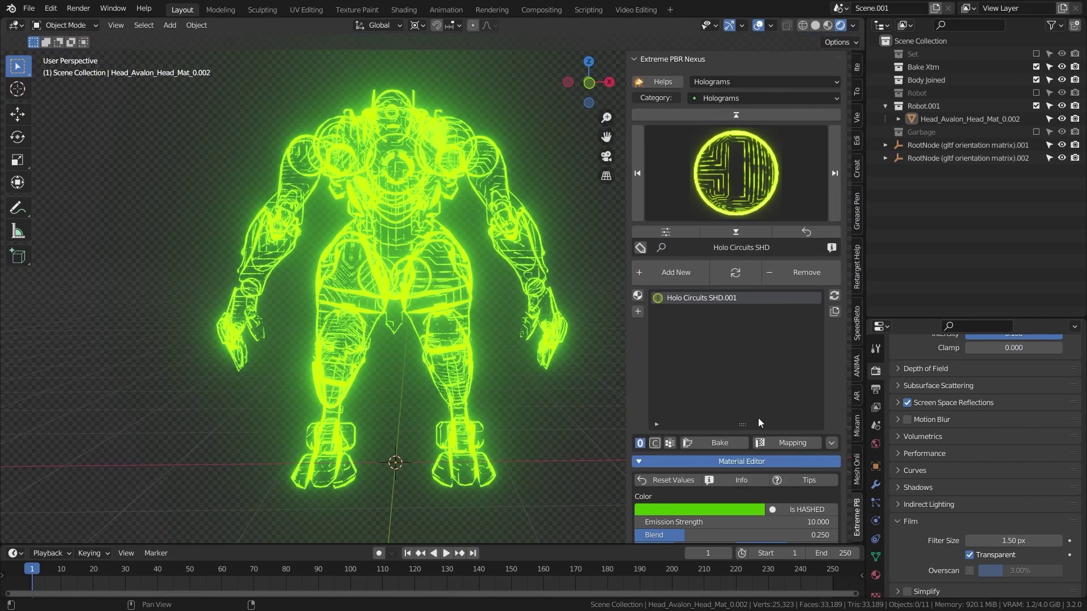
drag(742, 424, 729, 274)
scroll(728, 274, down, 4)
click(698, 276)
mouse_move(647, 133)
mouse_down()
mouse_move(658, 99)
mouse_move(644, 121)
mouse_move(658, 173)
mouse_move(725, 171)
mouse_move(734, 116)
mouse_move(702, 89)
mouse_up()
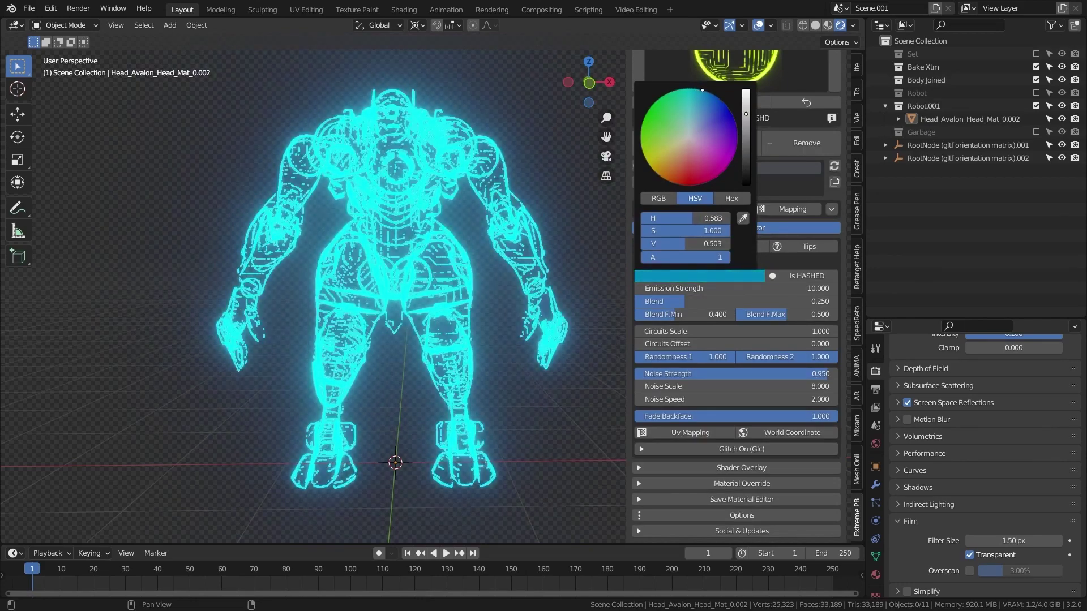
click(800, 277)
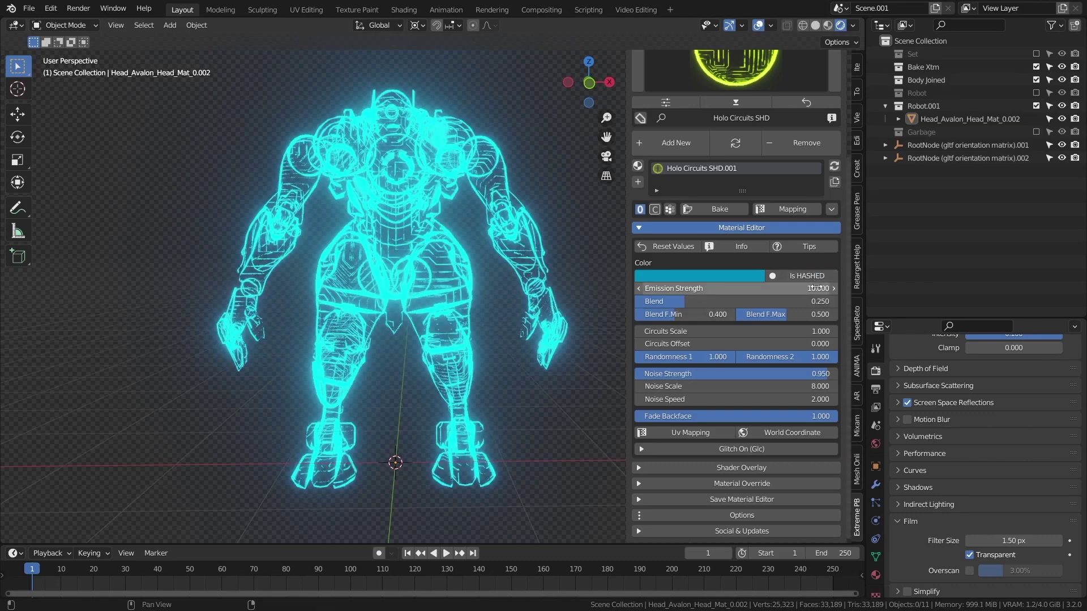
Set Emission Strength to 11, Blend to 0.134, Blend F.Min to 0.283 and Blend F.Max to 0.547
drag(696, 288, 686, 314)
drag(786, 314, 837, 314)
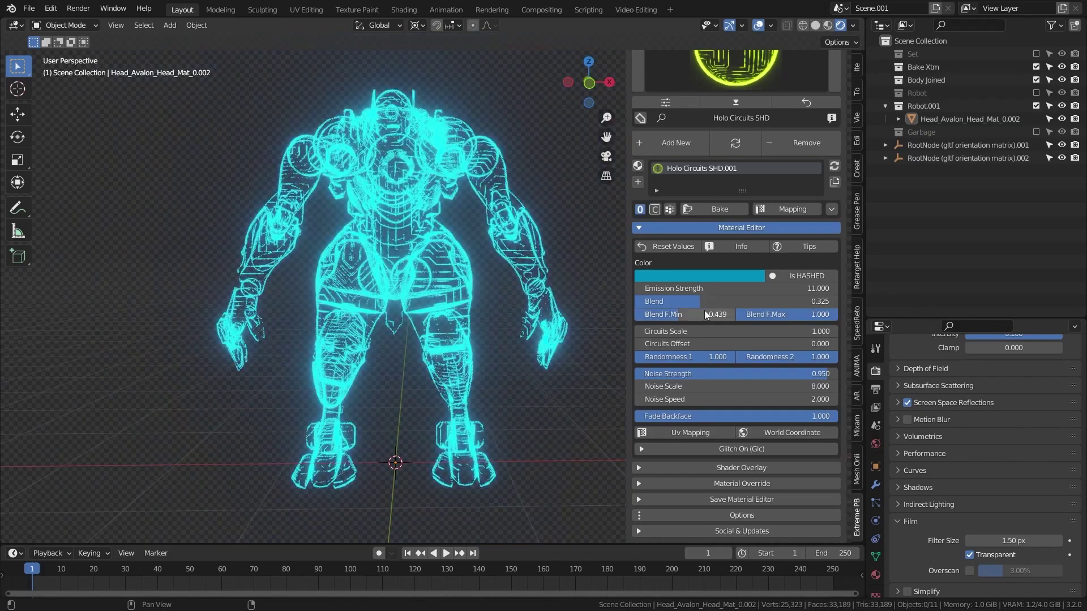
drag(706, 314, 724, 315)
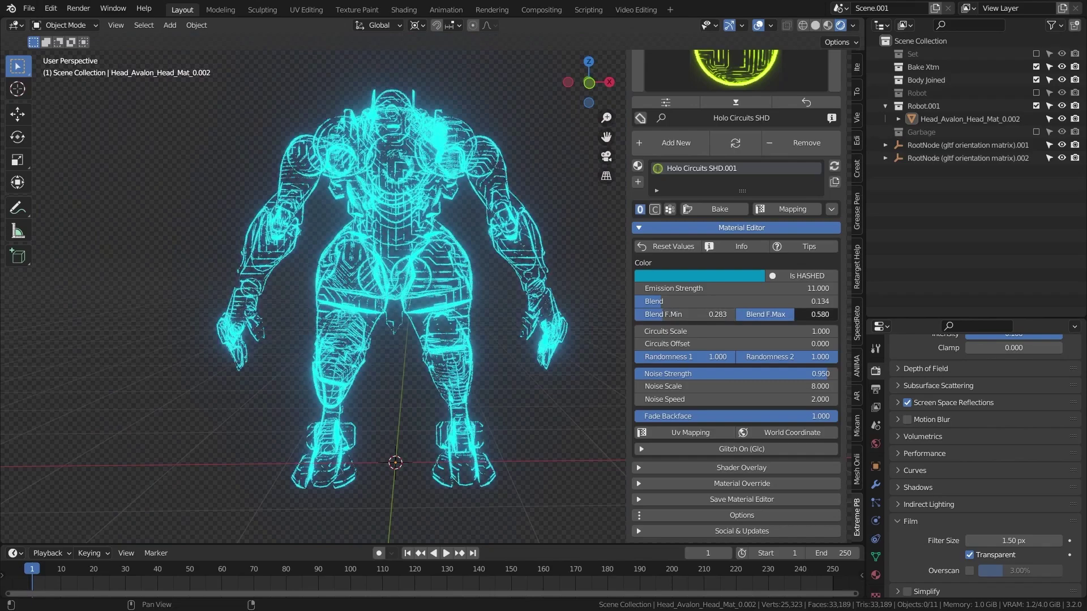
drag(795, 314, 809, 314)
Set Circuits Scale to 5 and vary Randomness 1 and Randomness 2 across their range, ending with both at 1.000
drag(748, 331, 787, 331)
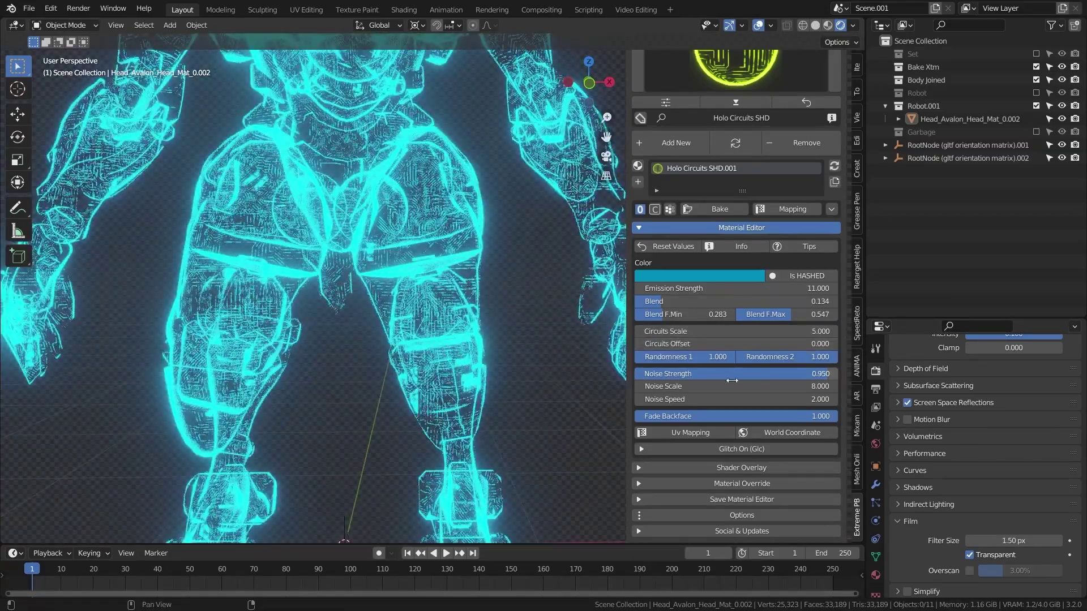
mouse_move(728, 357)
mouse_down()
mouse_move(692, 357)
mouse_move(730, 357)
mouse_up()
mouse_move(815, 356)
mouse_down()
mouse_move(783, 357)
mouse_move(816, 357)
mouse_up()
drag(727, 357, 635, 357)
drag(807, 357, 739, 331)
drag(643, 357, 735, 357)
drag(756, 356, 832, 357)
Turn on the Glitch effect for the robot's hologram material and raise Glc Bands Strength to 1.000
scroll(383, 297, down, 4)
shift+middle_drag(422, 284, 444, 310)
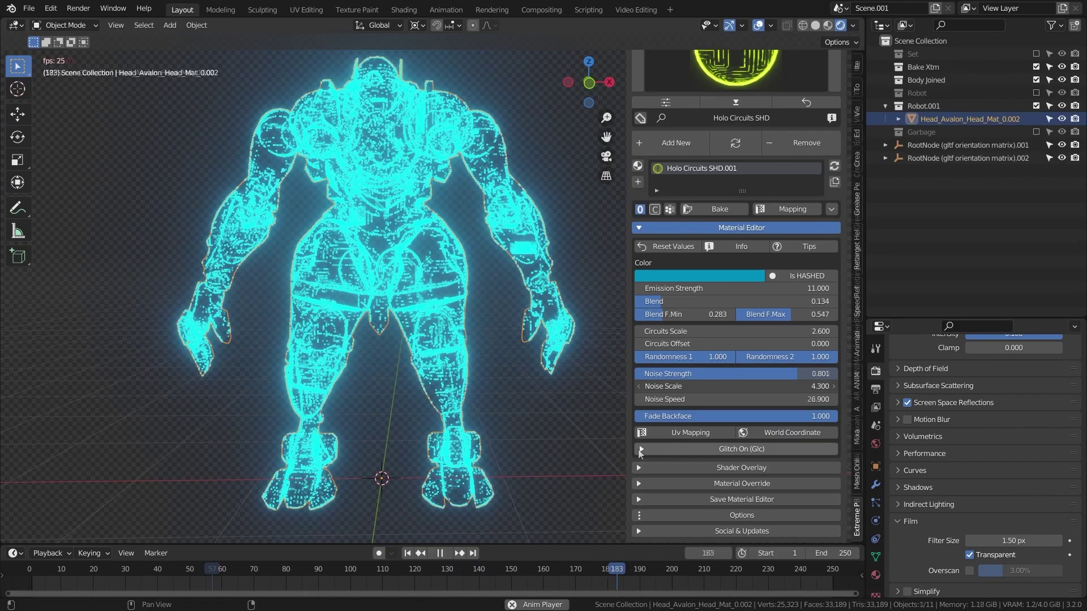
click(742, 449)
scroll(652, 416, down, 5)
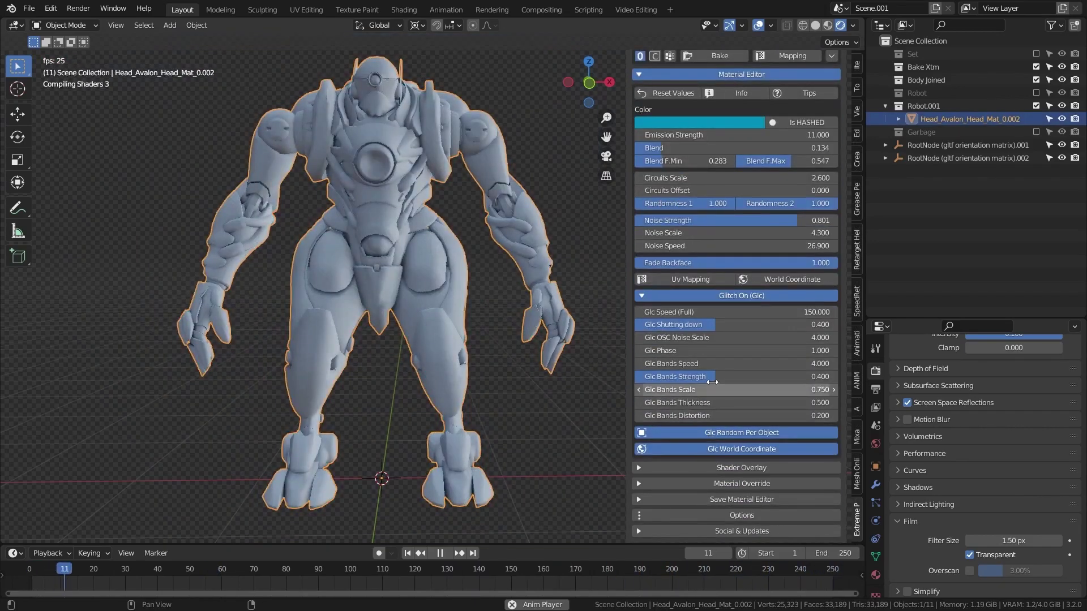
drag(709, 378, 804, 378)
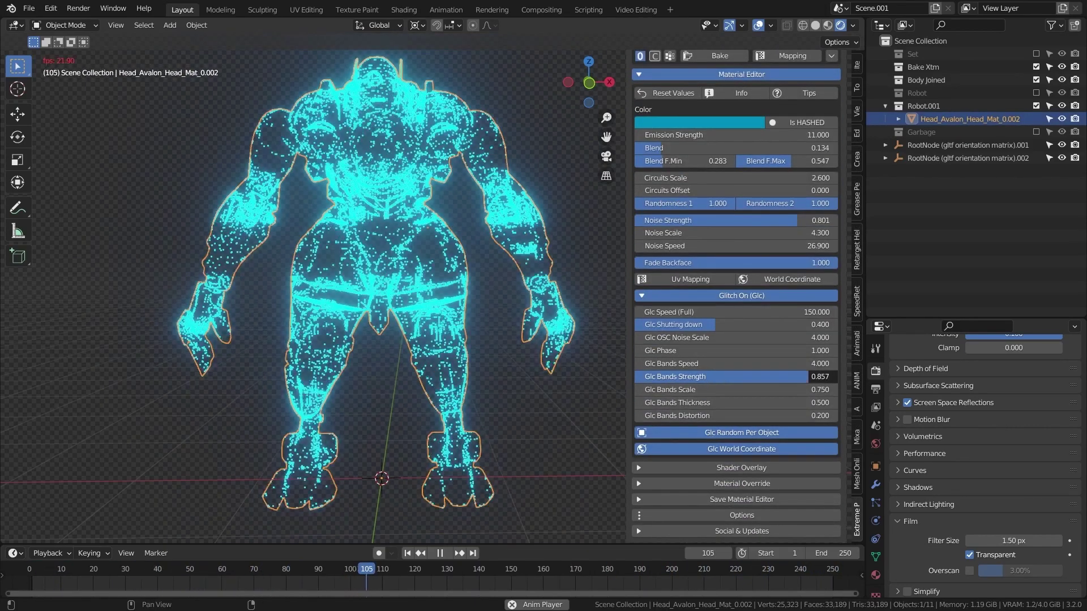
Set Glc Speed (Full) to 300 and lower the Glc Shutting down value
click(795, 312)
text(30)
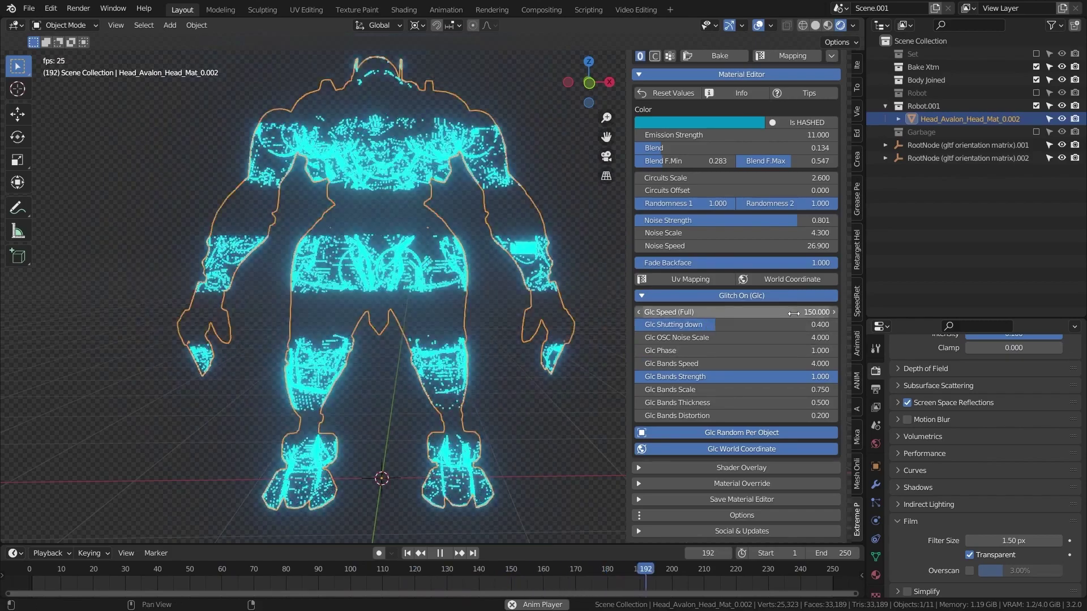
text(0)
key(Return)
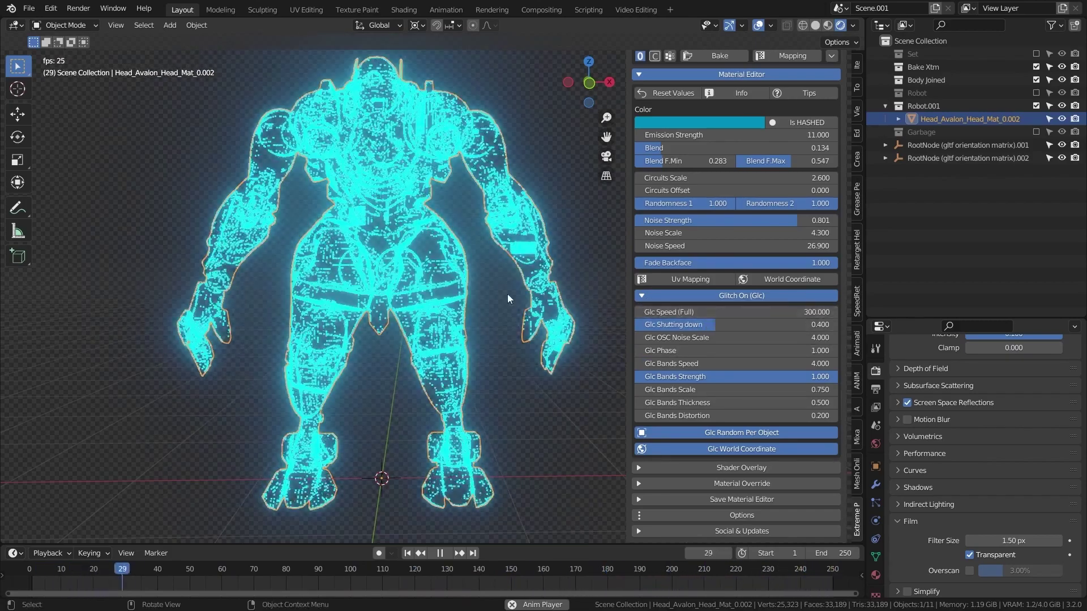
drag(718, 330, 653, 330)
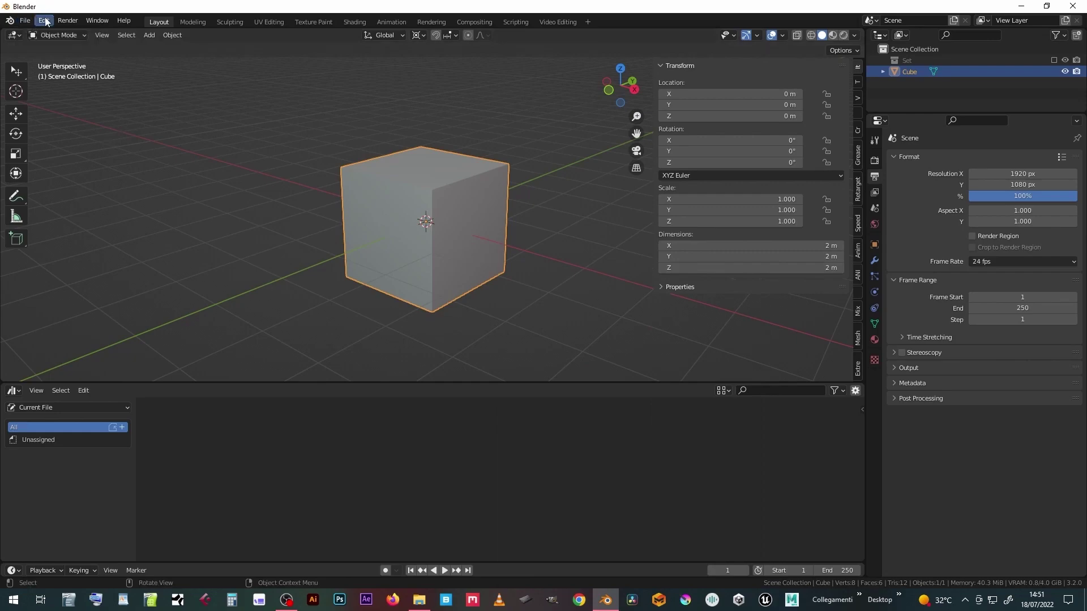
Register the Cyber Hologram Assets folder from F:\2022\ExAddTut\Ologrammi as an asset library in the file path preferences
click(24, 21)
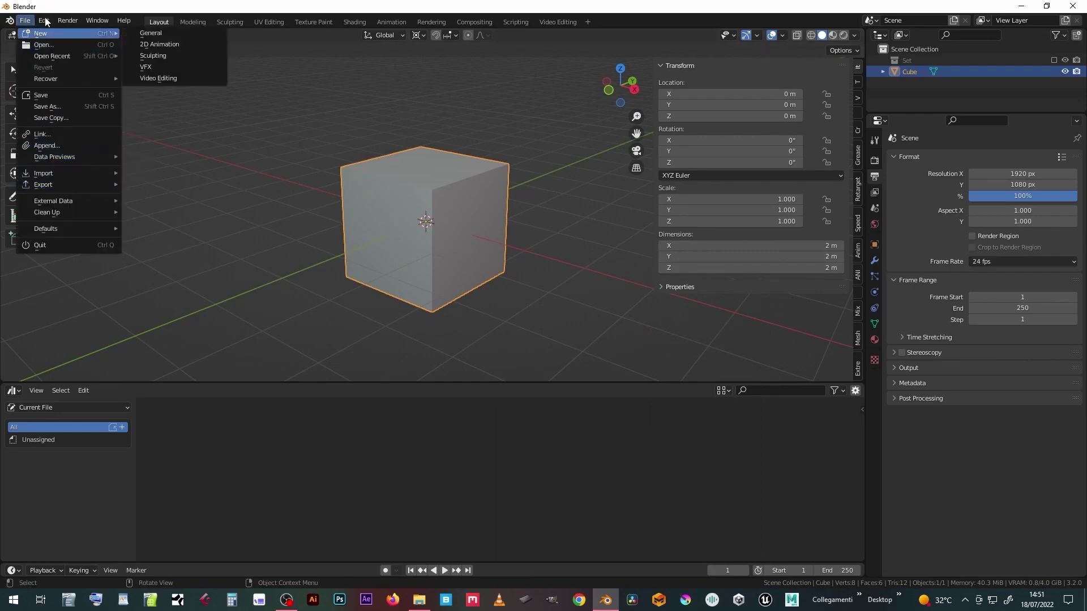
mouse_move(45, 21)
click(60, 183)
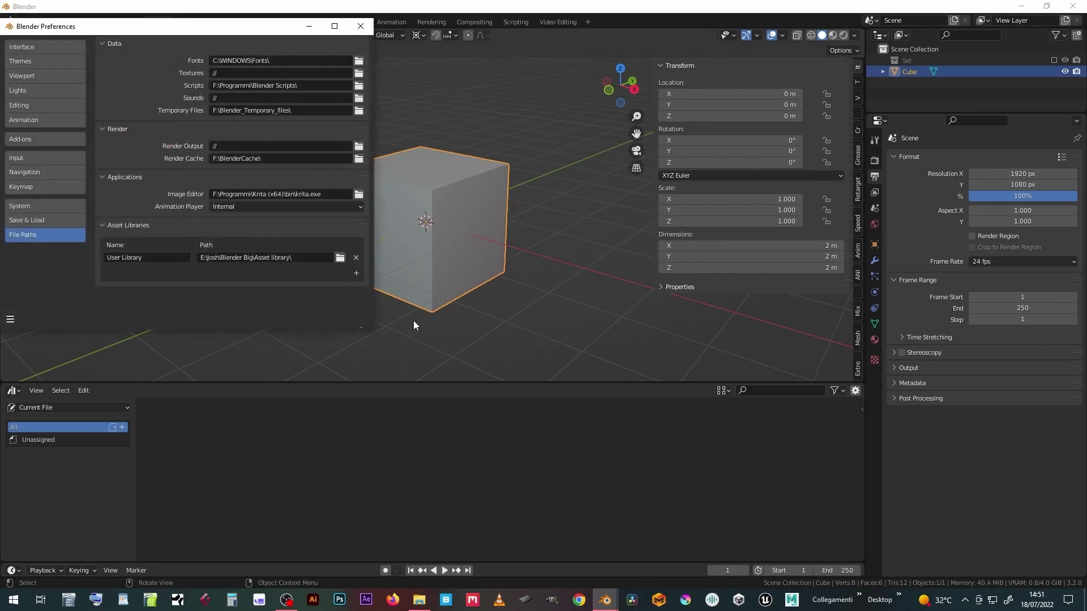
click(356, 274)
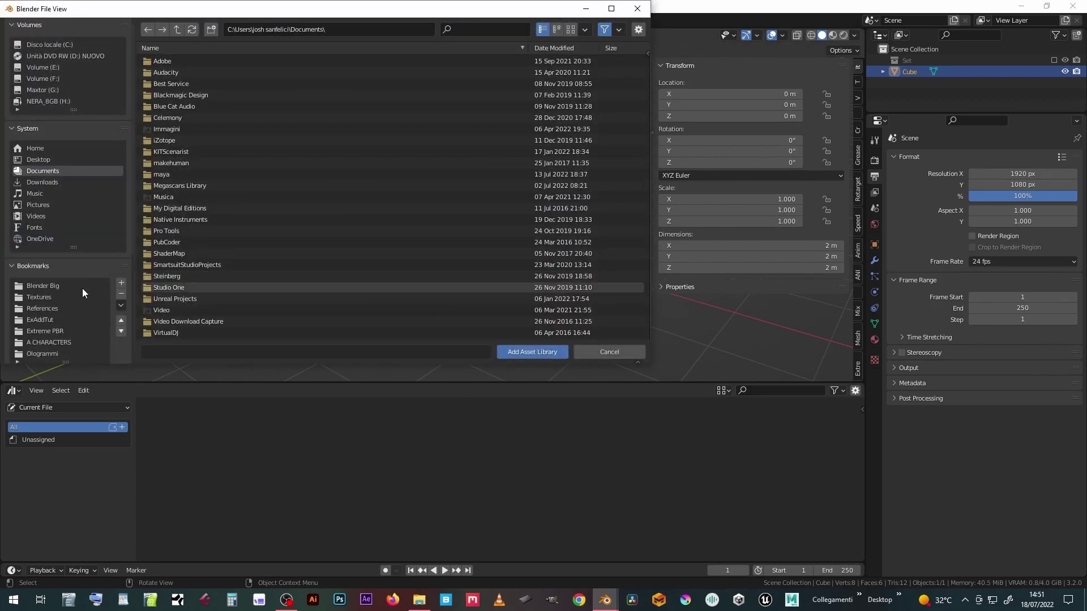
click(64, 358)
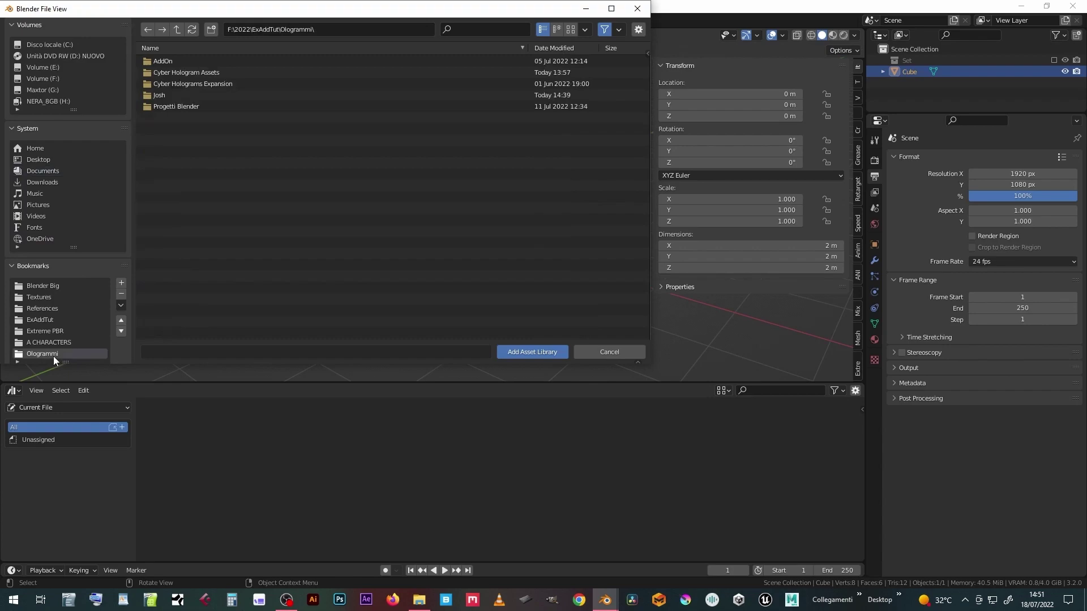
click(209, 73)
double_click(208, 72)
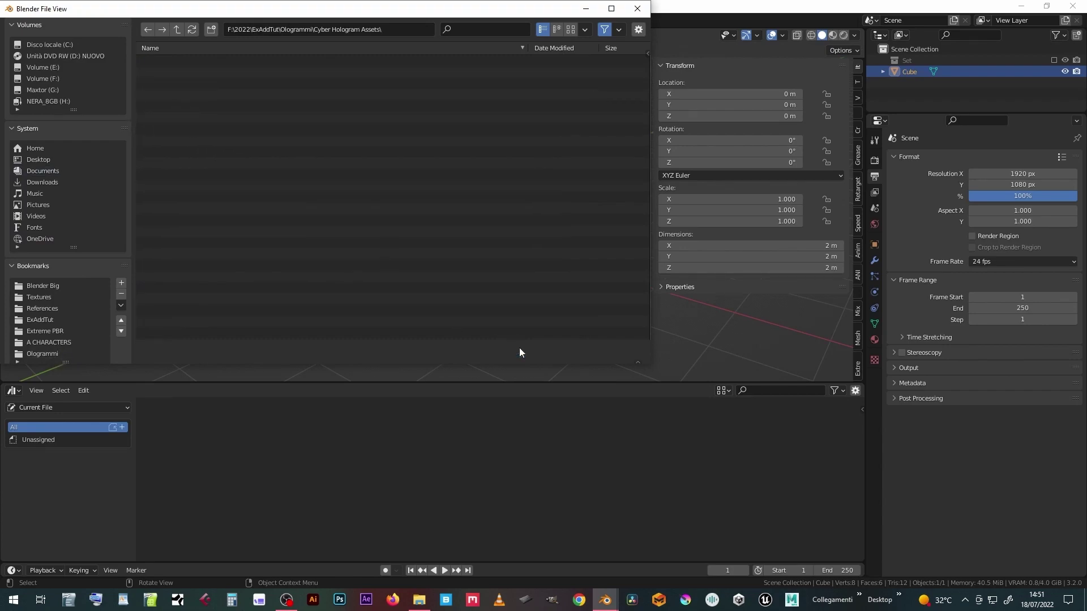
click(519, 348)
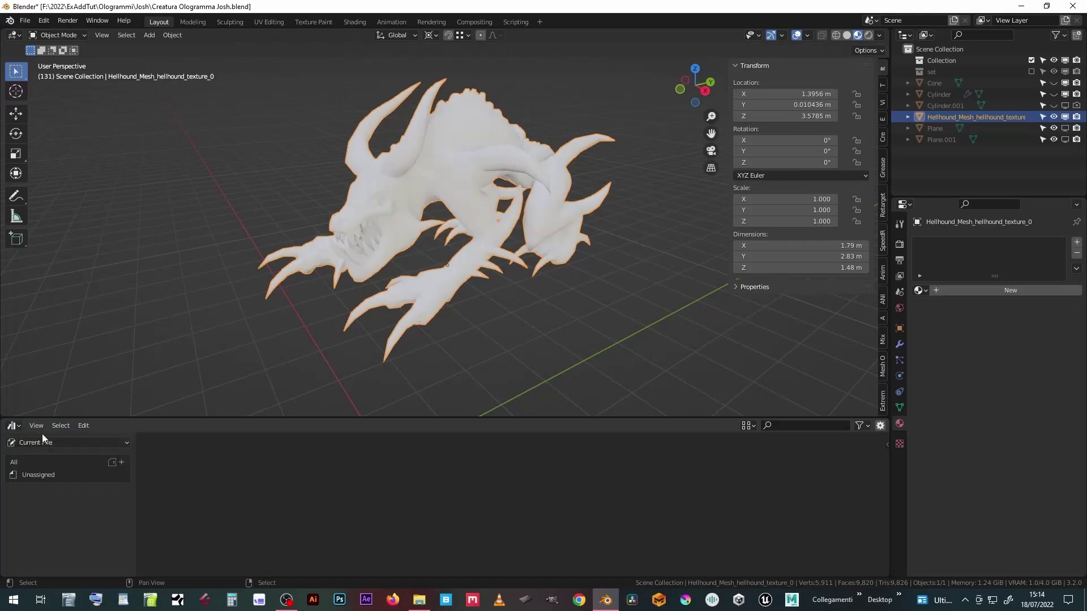
Load the Cyber Hologram Assets library in the Asset Browser below the hellhound scene
click(13, 425)
click(356, 496)
click(84, 446)
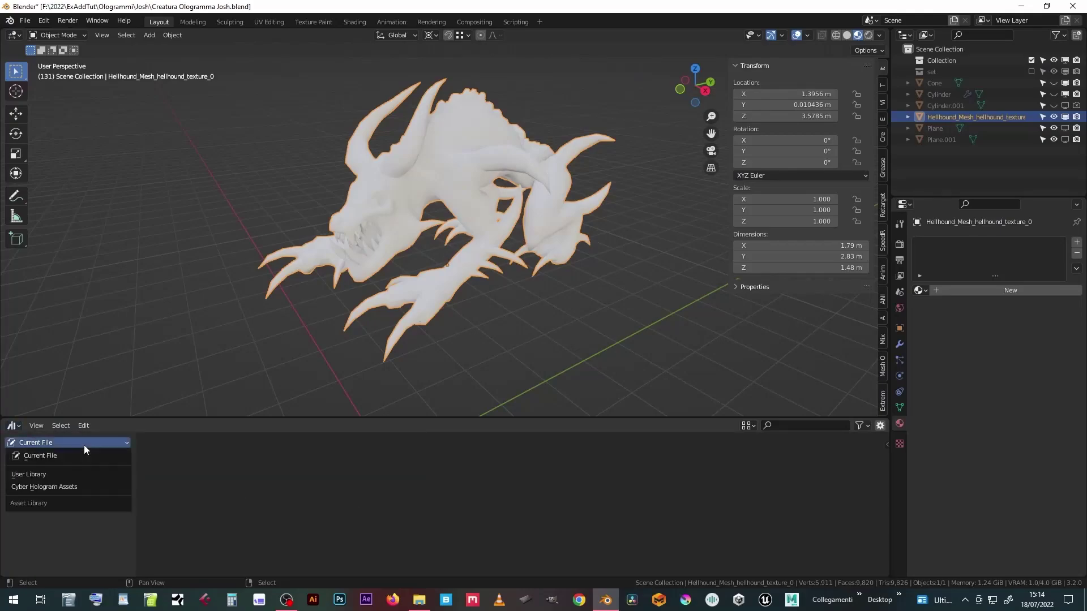
click(63, 471)
Narrow the assets to the Cyber Holograms > Materials > Holograms catalog and apply Holo Hexa SHD to the hellhound mesh
click(21, 476)
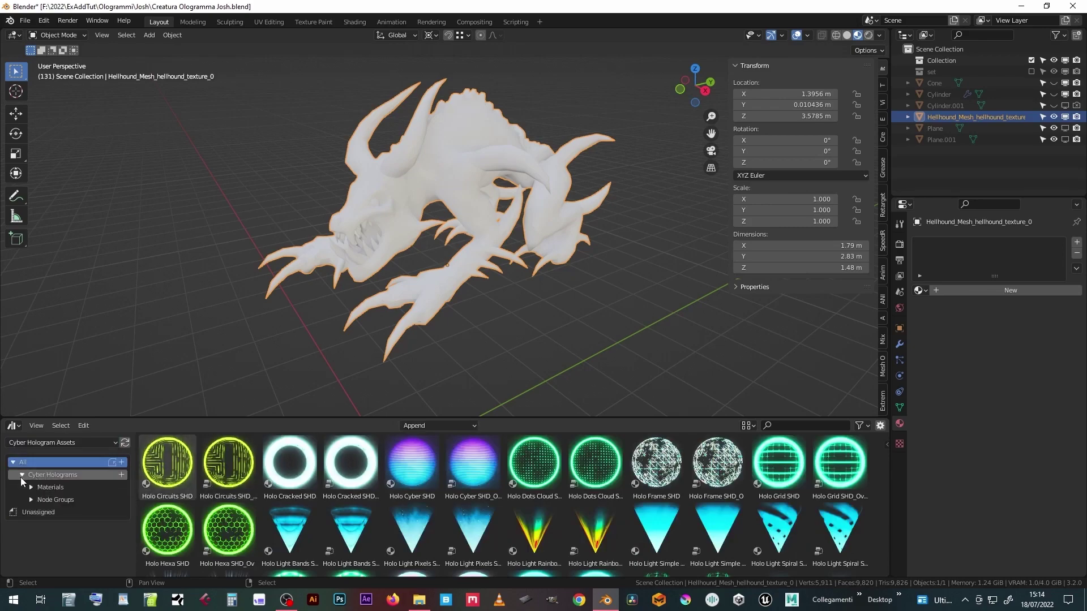
click(25, 488)
click(54, 500)
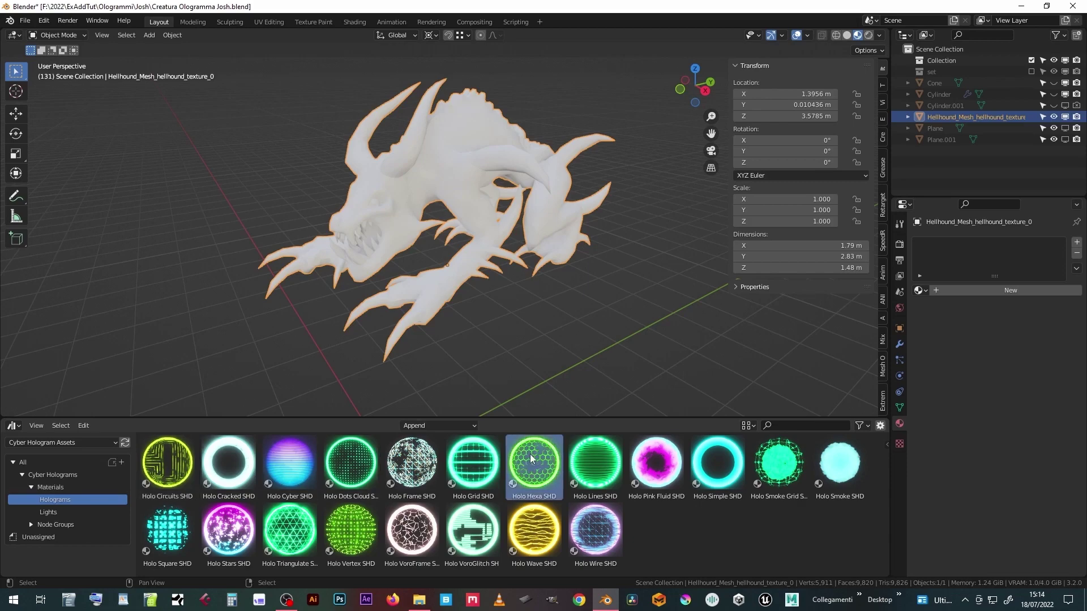
drag(442, 159, 441, 159)
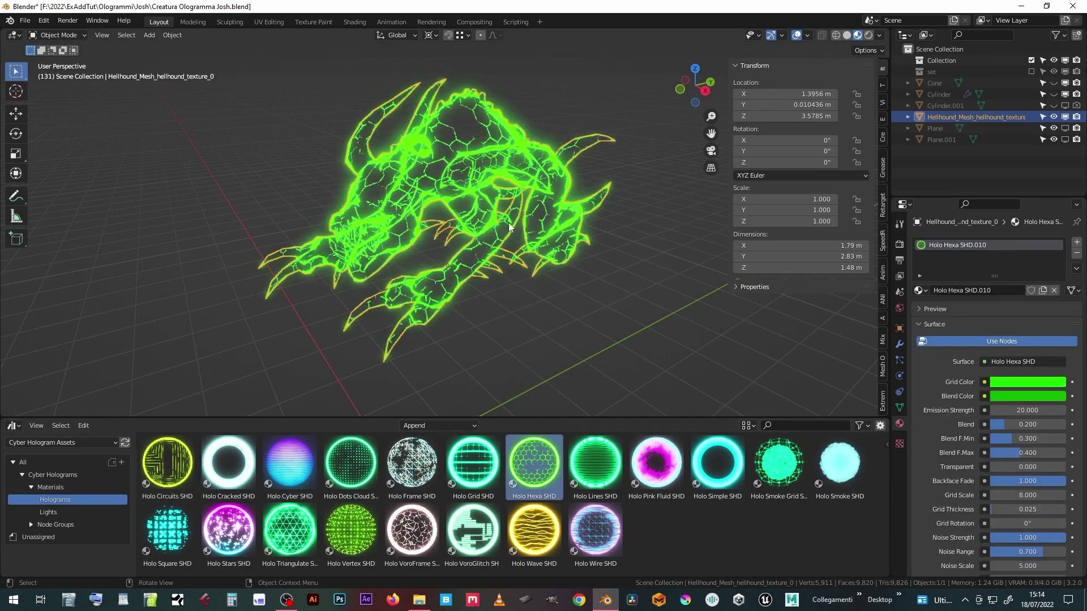
Recolor the hellhound's Holo Hexa SHD material with a yellow Grid Color and an orange Blend Color
scroll(544, 229, up, 2)
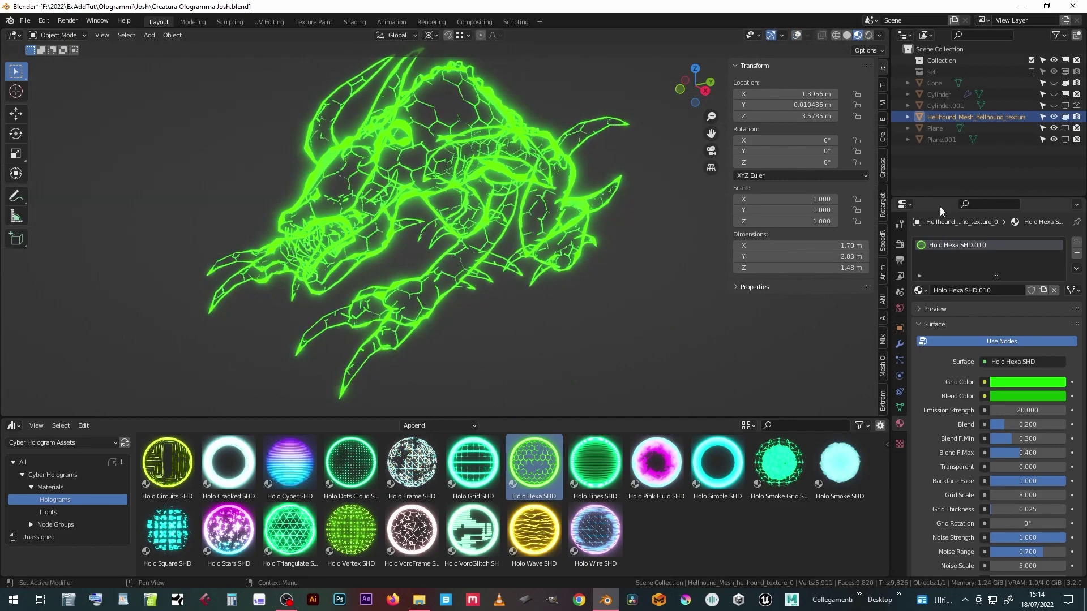
drag(940, 197, 940, 75)
click(1022, 259)
drag(988, 165, 982, 187)
click(1012, 274)
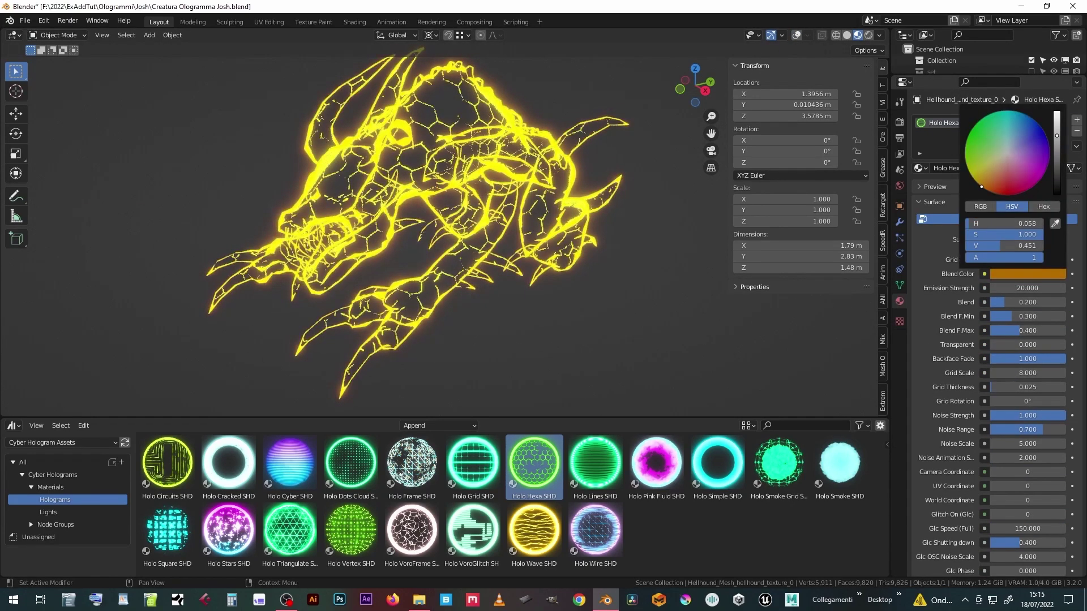
drag(1057, 135, 1057, 130)
Set the hellhound hologram's Emission Strength to 18.400 and fine-tune its orange Blend Color, Blend and Blend F.Min
mouse_move(1027, 288)
mouse_down()
mouse_move(1003, 289)
mouse_move(1021, 288)
mouse_up()
mouse_move(1020, 302)
mouse_down()
mouse_move(1041, 303)
mouse_move(1016, 302)
mouse_move(1013, 316)
mouse_up()
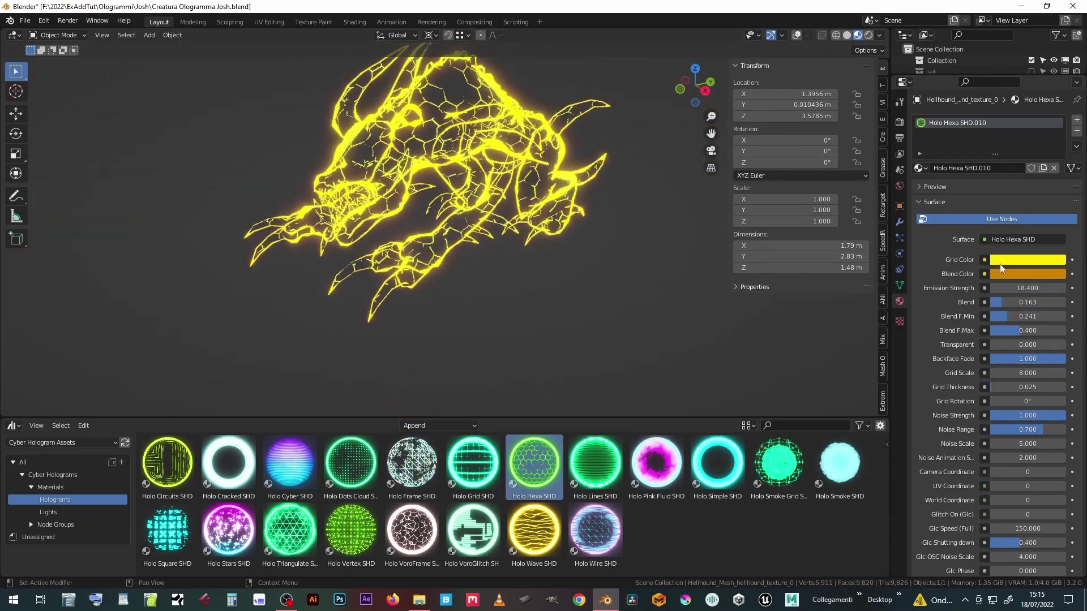
click(1002, 274)
drag(983, 187, 991, 192)
mouse_move(1011, 302)
mouse_down()
mouse_move(993, 302)
mouse_move(1026, 303)
mouse_move(1003, 302)
mouse_up()
drag(1008, 317, 991, 299)
scroll(1006, 306, down, 2)
mouse_move(1040, 328)
mouse_down()
mouse_move(997, 328)
mouse_move(1065, 328)
mouse_move(1044, 342)
mouse_up()
drag(1030, 342, 1023, 342)
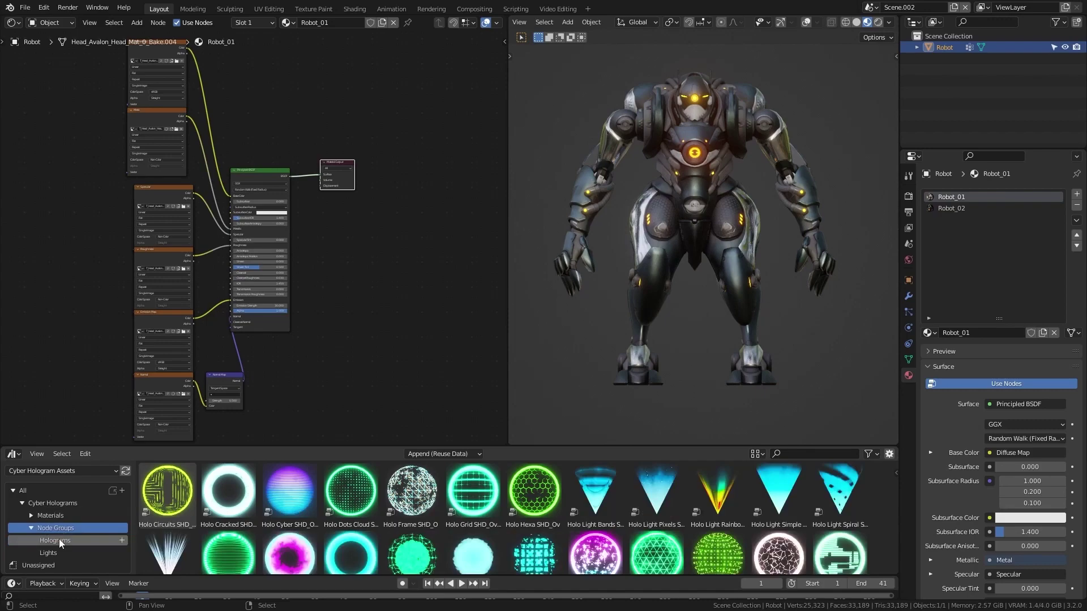
Insert the Holo Hexa SHD_Overlay group from Node Groups > Holograms between the Principled BSDF and Material Output of Robot_01
click(56, 540)
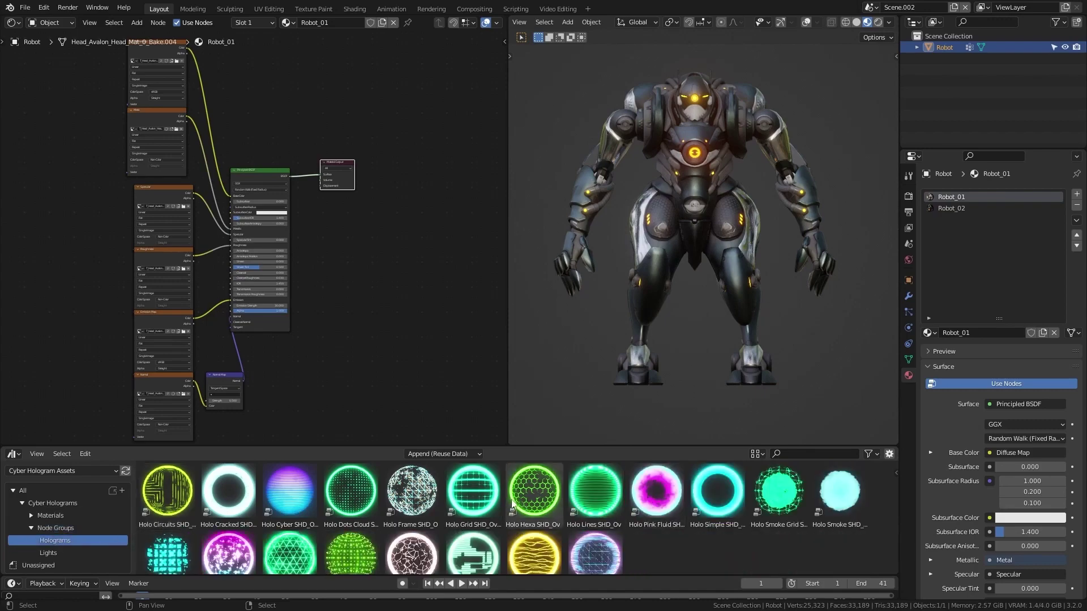
drag(530, 497, 312, 228)
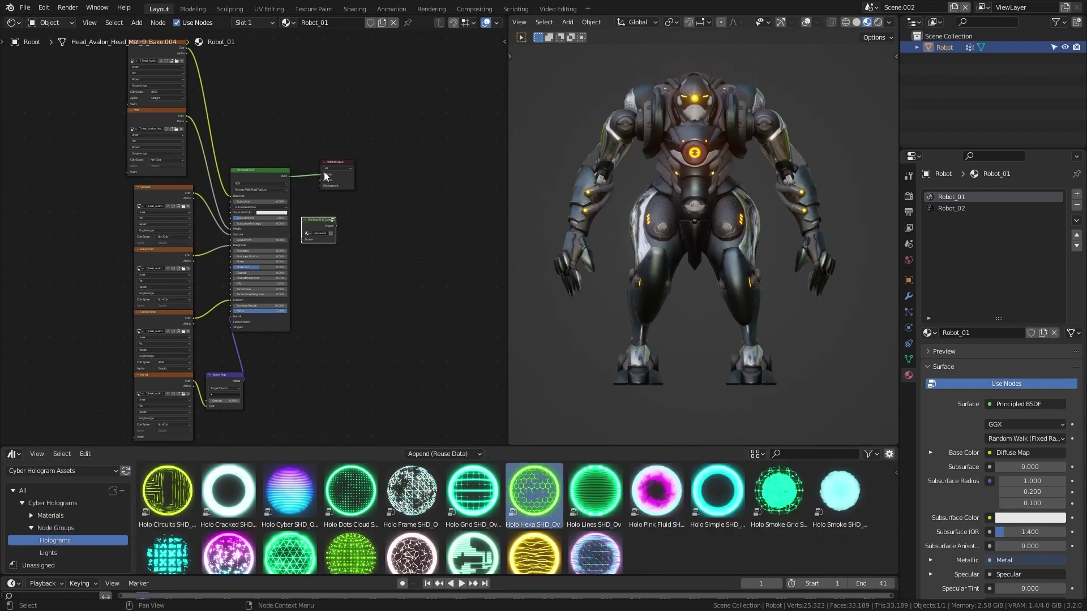
scroll(326, 177, up, 2)
scroll(325, 176, up, 2)
drag(401, 144, 451, 142)
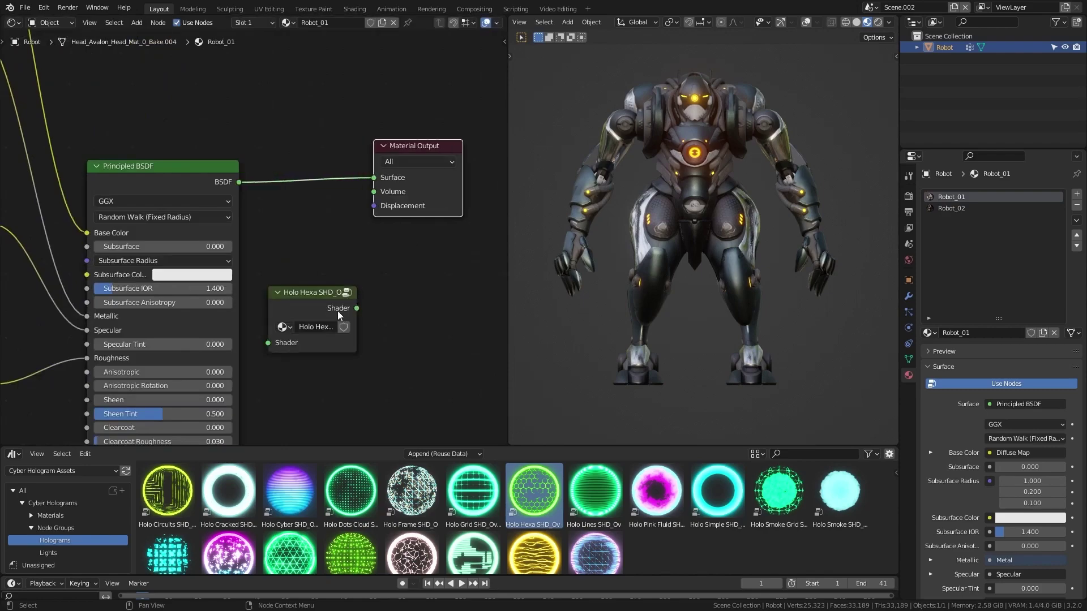
drag(315, 299, 309, 160)
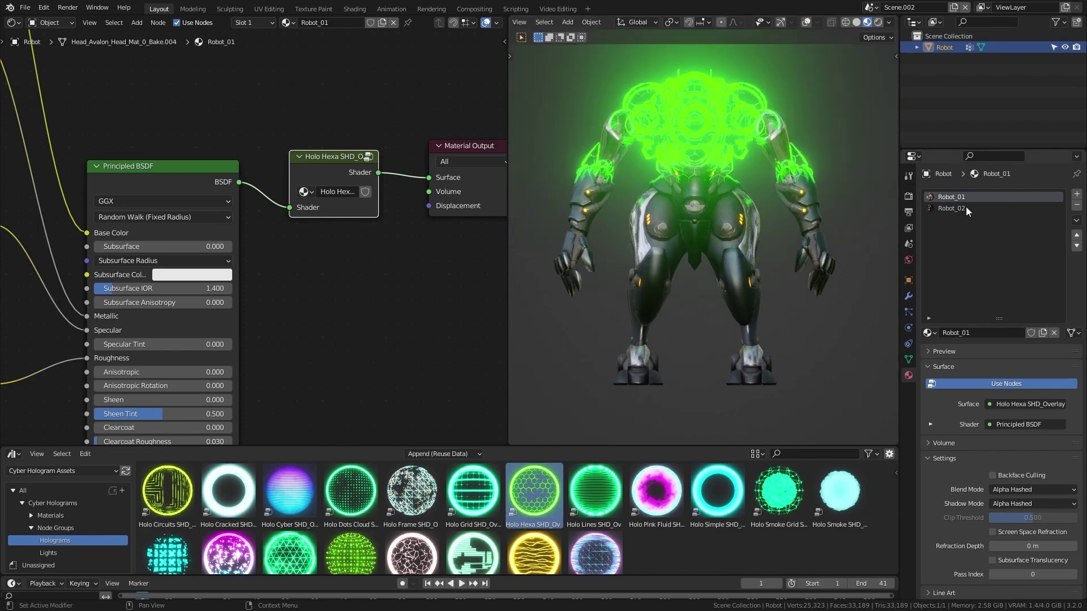
Insert the same Holo Hexa overlay group between the Principled BSDF and Material Output of Robot_02
click(966, 207)
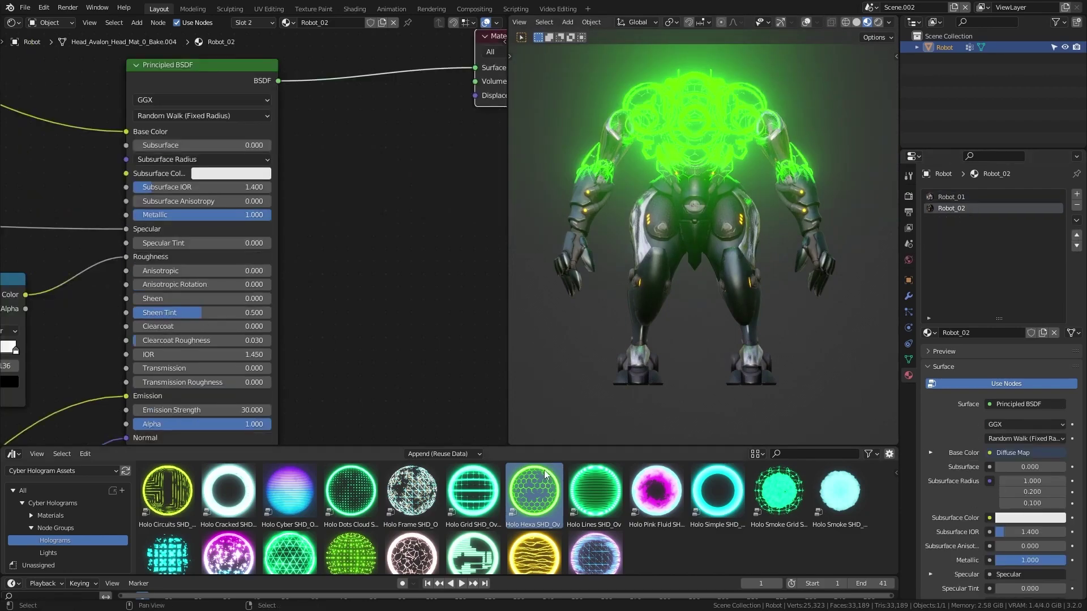
drag(355, 80, 349, 50)
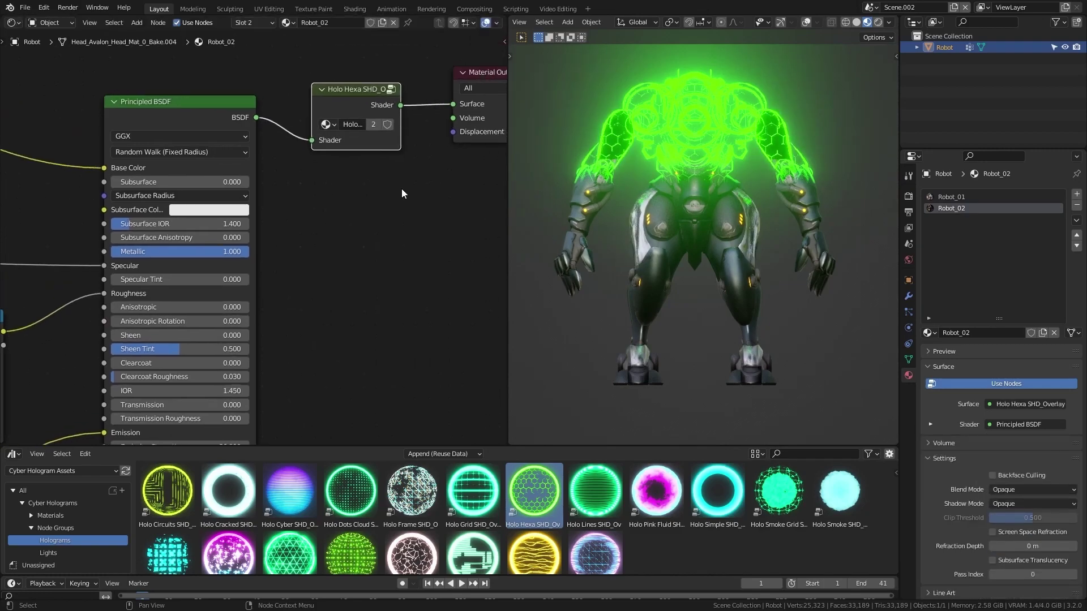
Open the overlay group for editing and set the Holo Hexa SHD node's Grid Color to blue and Blend Color to dark blue
key(Tab)
click(269, 187)
click(318, 215)
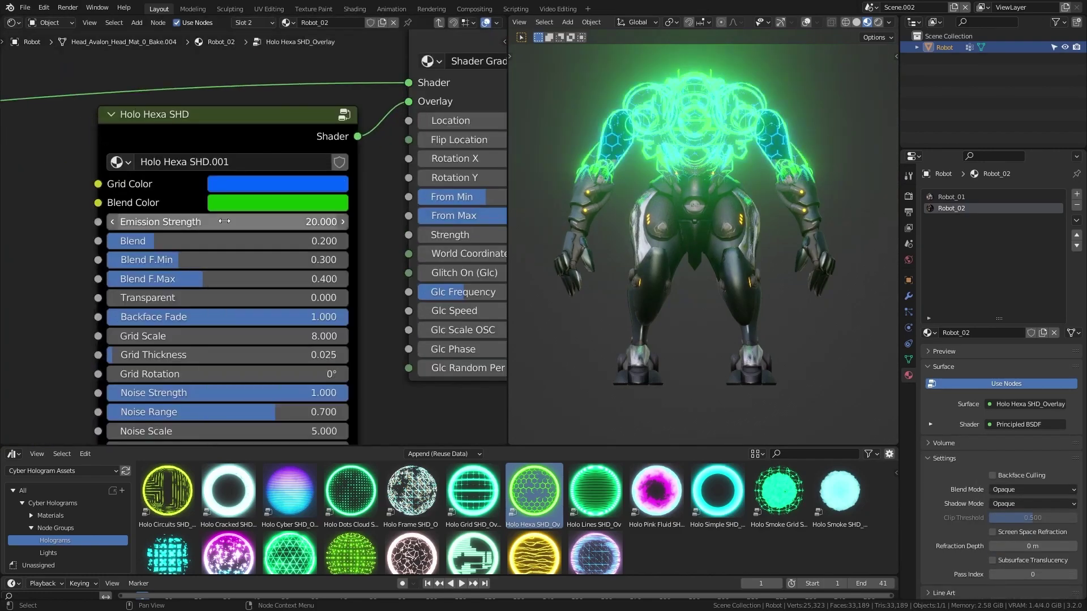
click(266, 203)
click(331, 251)
drag(356, 258, 356, 243)
Set the Holo Hexa SHD node's Blend to 0.214 and Grid Scale to 16.800, and play the animation
drag(156, 241, 158, 241)
scroll(204, 287, down, 1)
drag(205, 330, 243, 331)
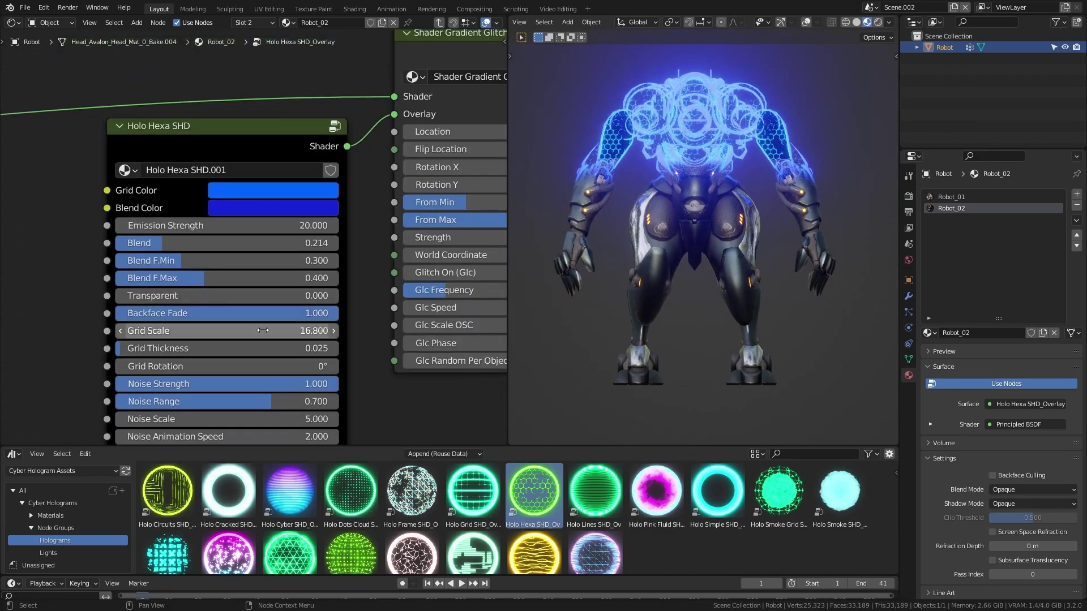
middle_drag(262, 331, 242, 193)
key(space)
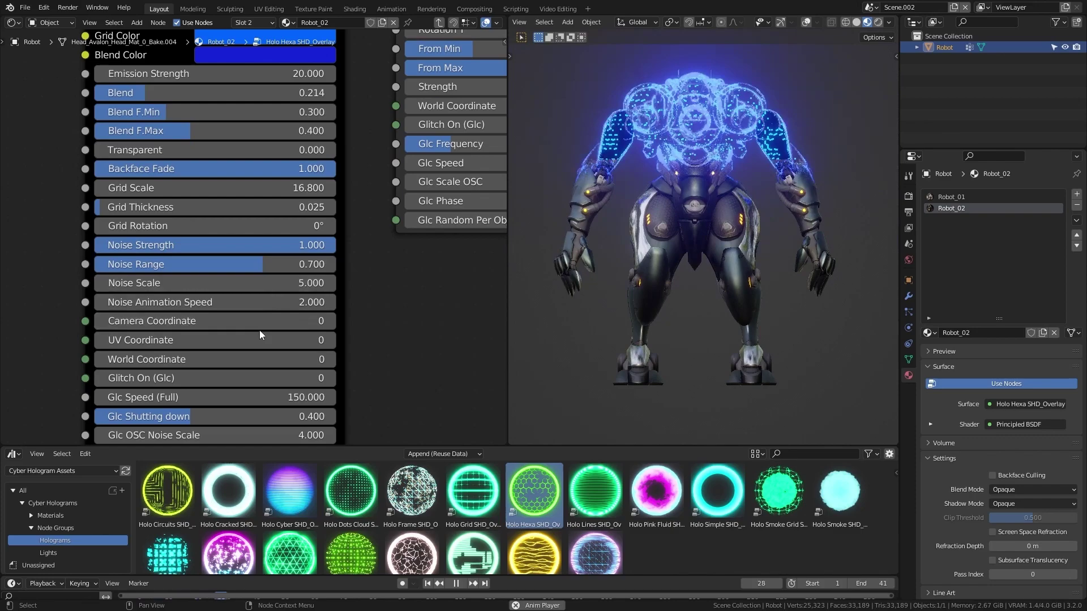
Set the Shader Gradient Glitch V1 node's Location to 0.600 and Rotation Y to 90°
scroll(260, 335, down, 4)
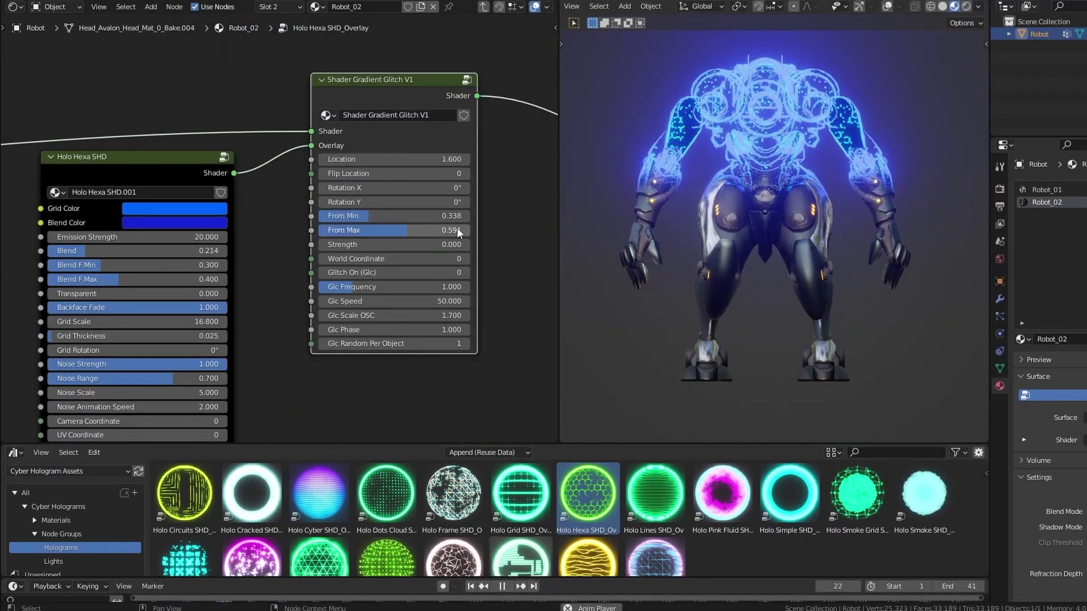
click(467, 175)
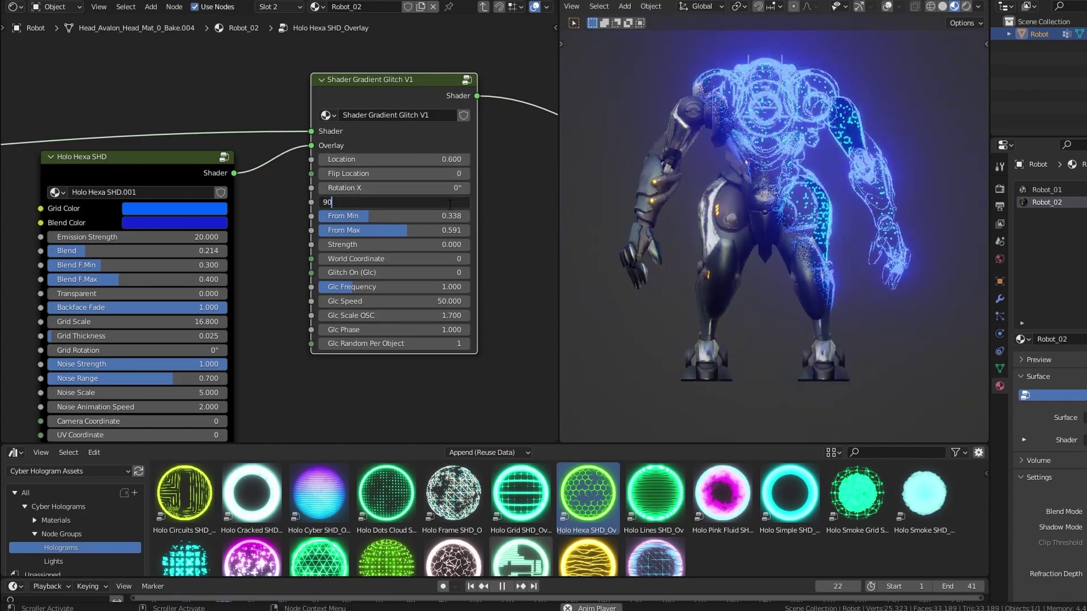
key(Return)
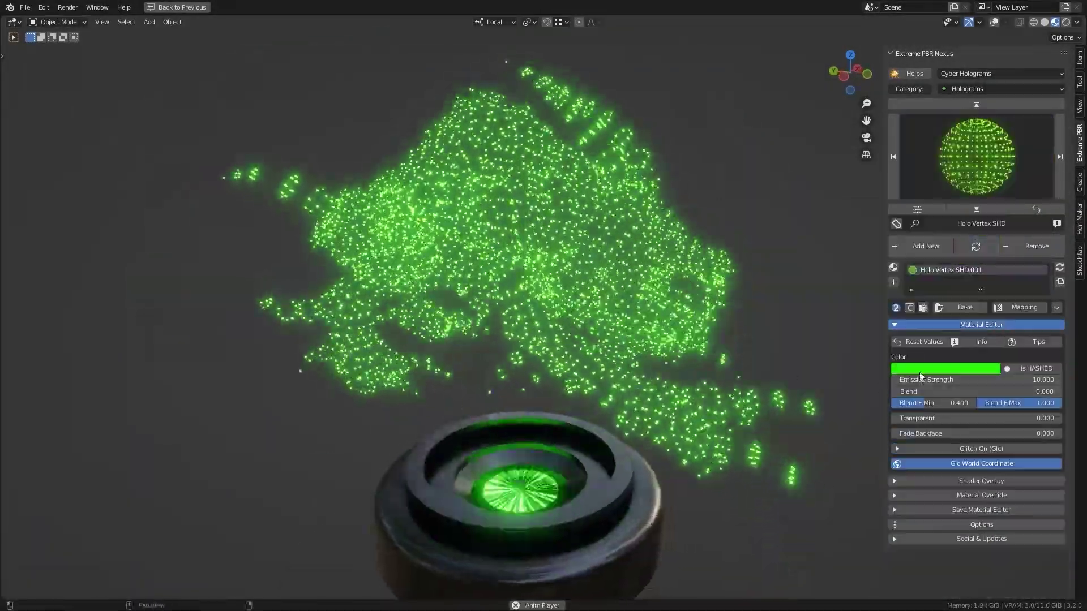
Apply Holo Vertex SHD to the hellhound hologram and change its Color to pale orange
click(920, 371)
mouse_move(951, 258)
mouse_down()
mouse_move(979, 226)
mouse_move(931, 254)
mouse_up()
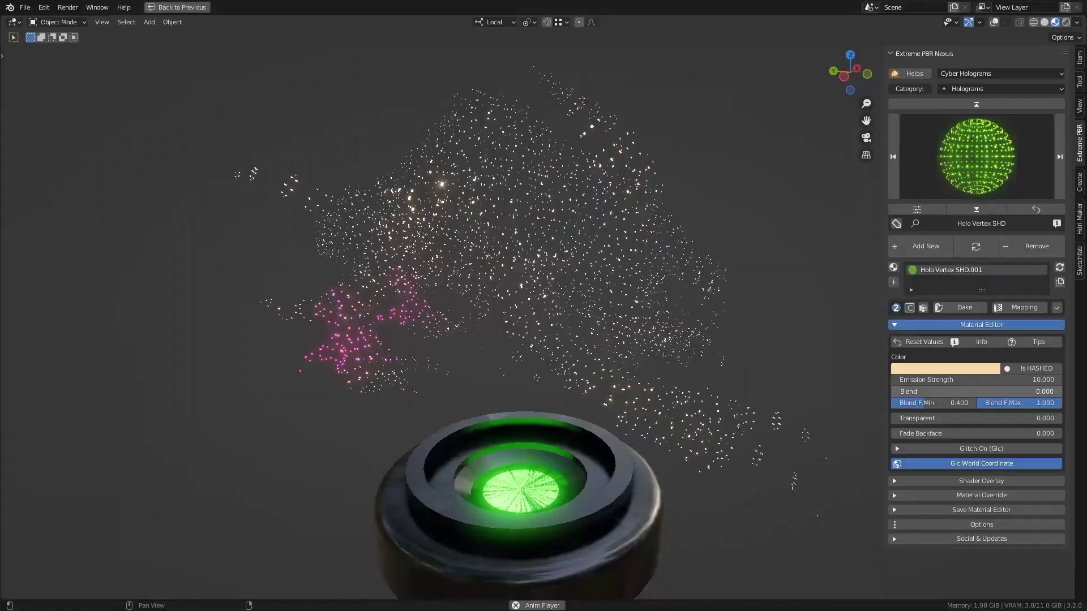